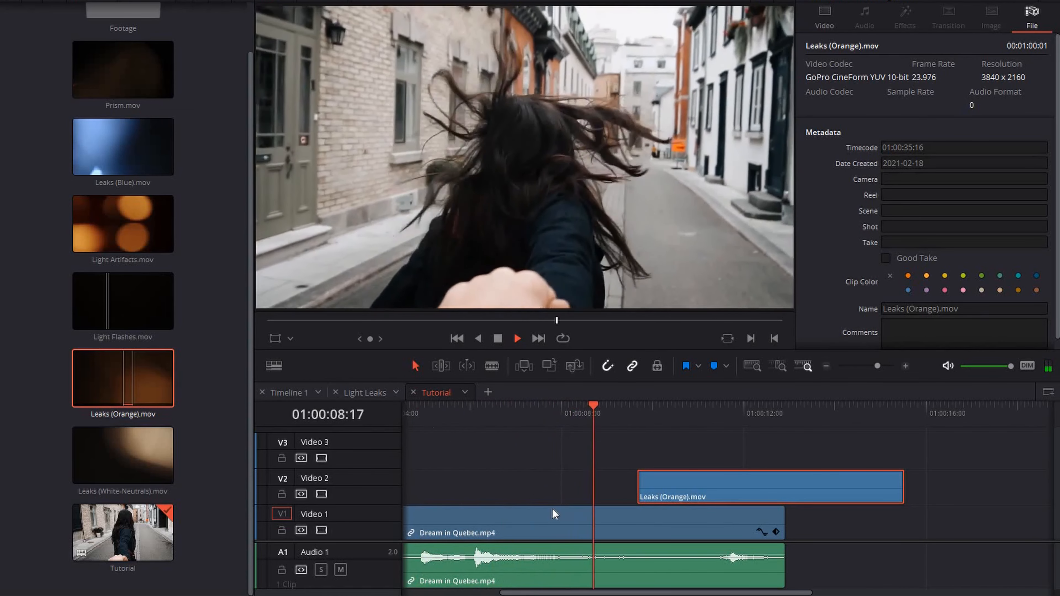
- Align the Leaks (Orange).mov clip on Video 2 with the start of Dream in Quebec.mp4, covering that clip's full length
key("space")
left_click_drag(660, 485, 586, 501)
left_click_drag(517, 493, 404, 491)
left_click(536, 482)
left_click(508, 420)
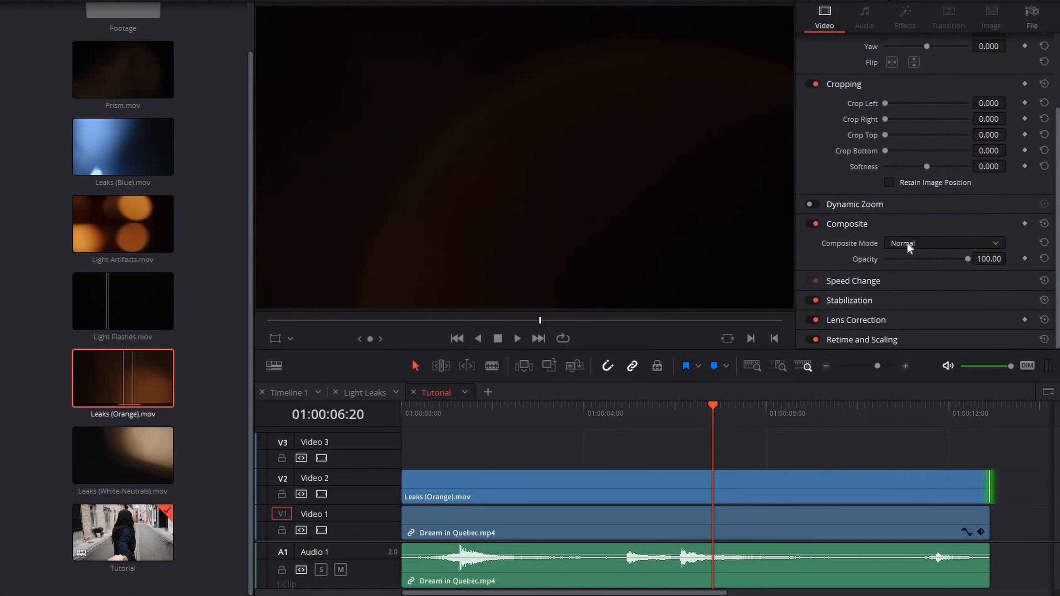
- Set the Leaks (Orange).mov clip's composite mode to Screen
left_click(908, 246)
scroll(902, 337, "down", 1)
scroll(934, 353, "down", 5)
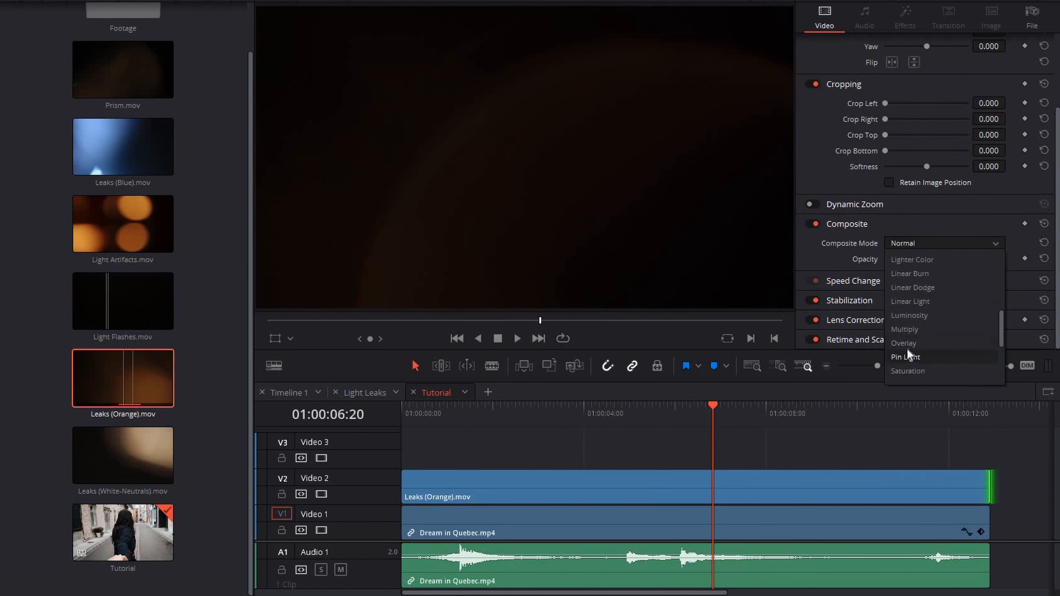
left_click(905, 345)
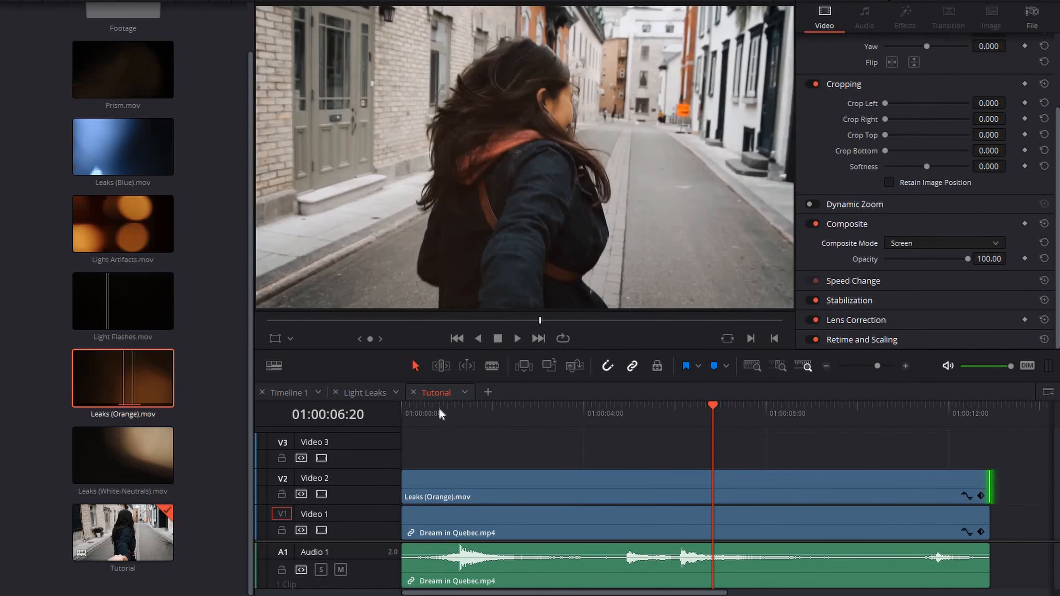
- Play the light leak over the footage from the timeline start and scrub ahead to 01:00:11:09
key("Home")
left_click_drag(458, 475, 449, 497)
left_click(450, 536)
left_click(444, 499)
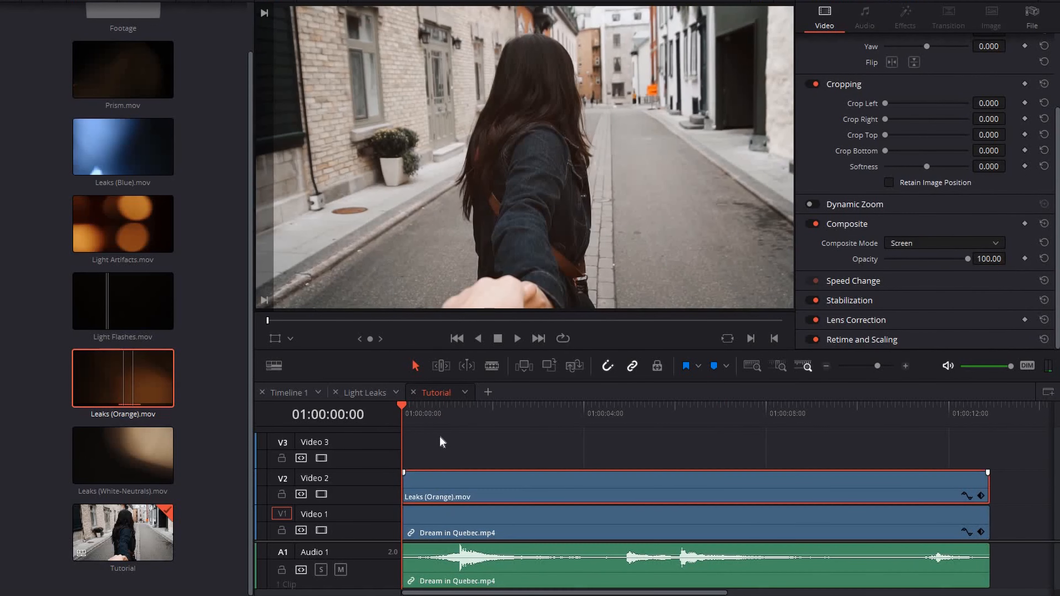
key("space")
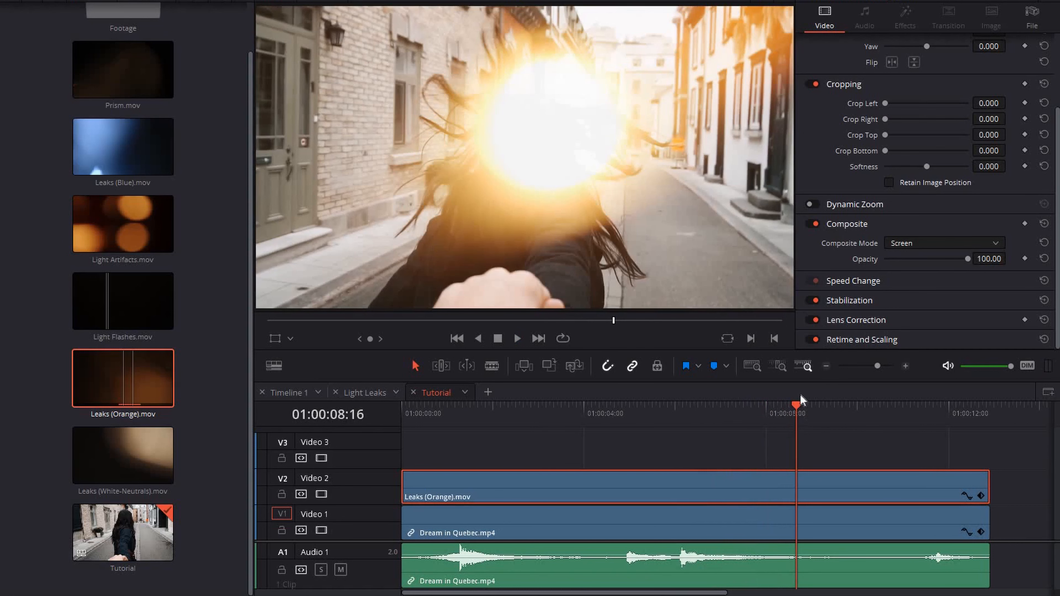
left_click_drag(814, 411, 920, 407)
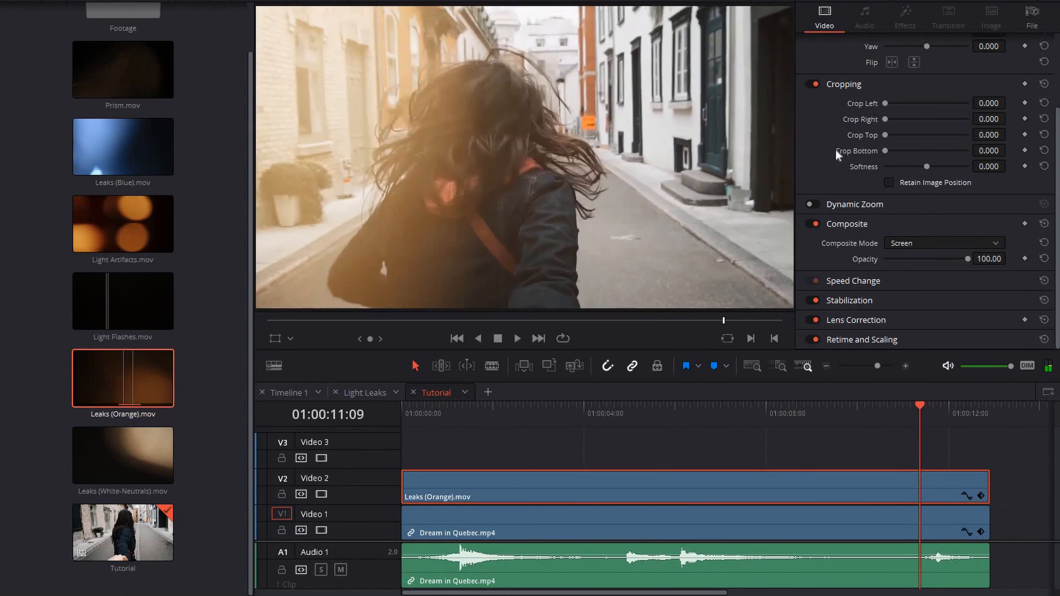
- Scale the Leaks (Orange).mov clip to a zoom of 1.300 and set its position to X -236, Y -102
scroll(851, 154, "up", 3)
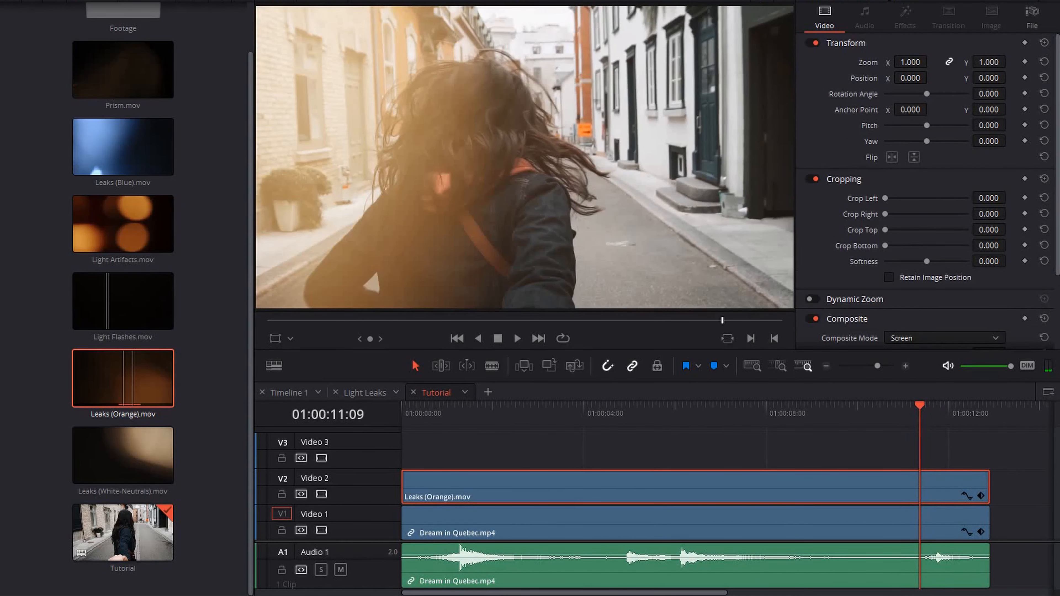
left_click_drag(989, 62, 1014, 62)
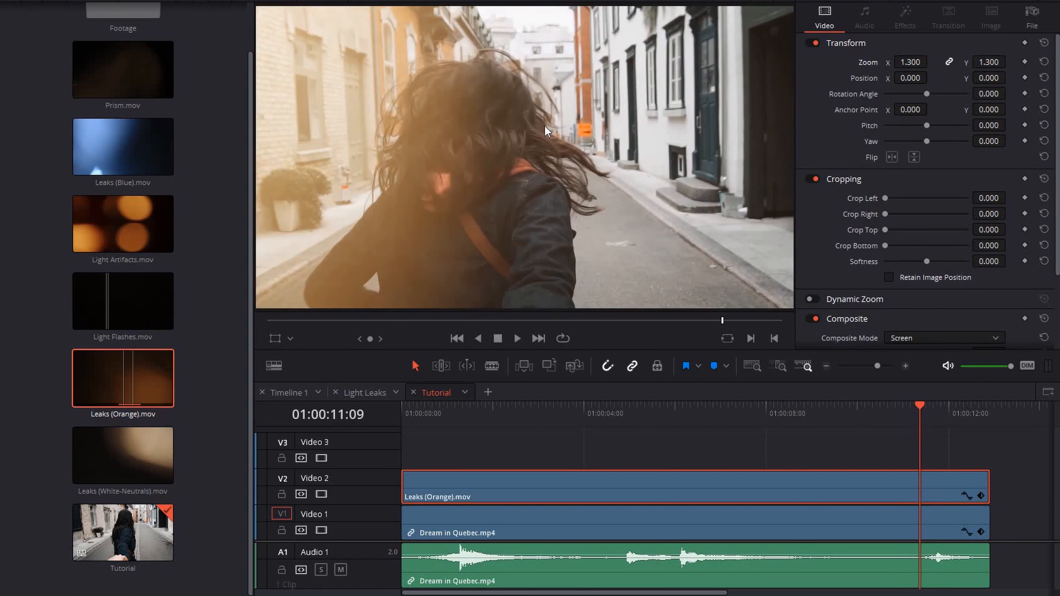
left_click_drag(989, 78, 899, 78)
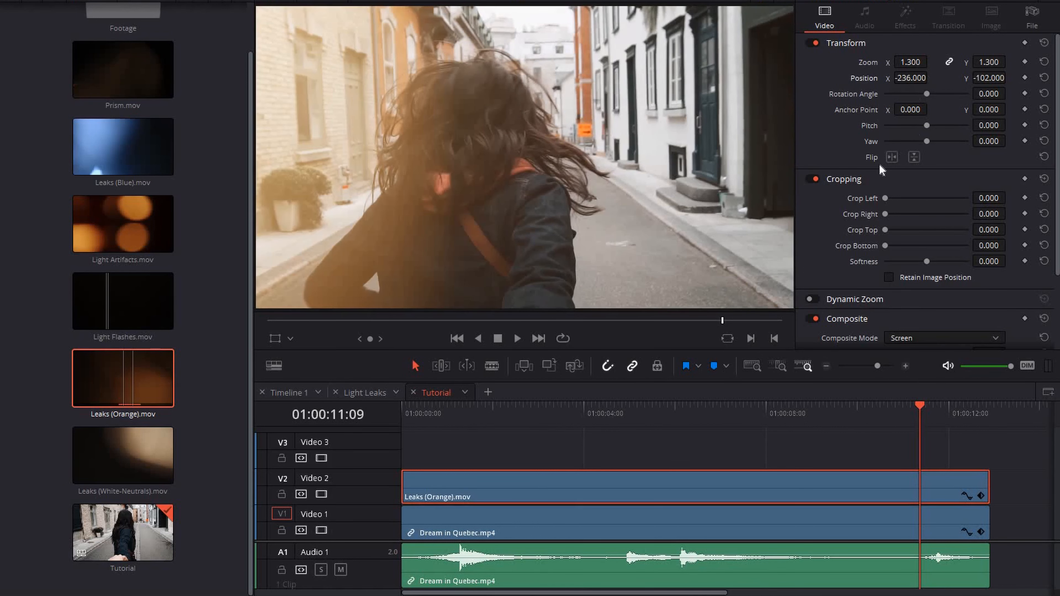
- Try the horizontal and vertical flips on the light leak clip
left_click(897, 158)
left_click(915, 158)
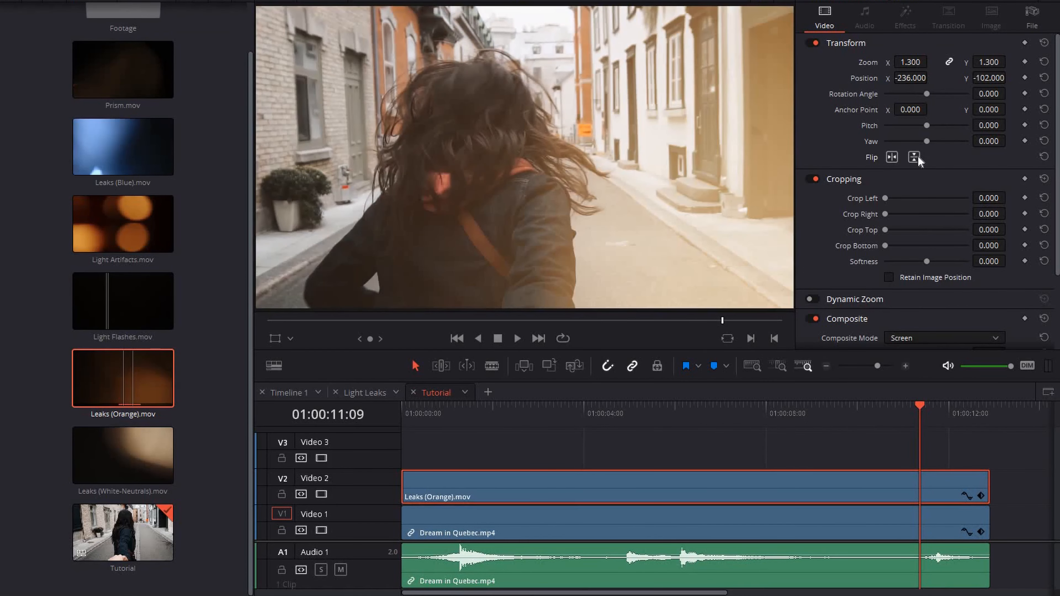
left_click(914, 157)
left_click(893, 157)
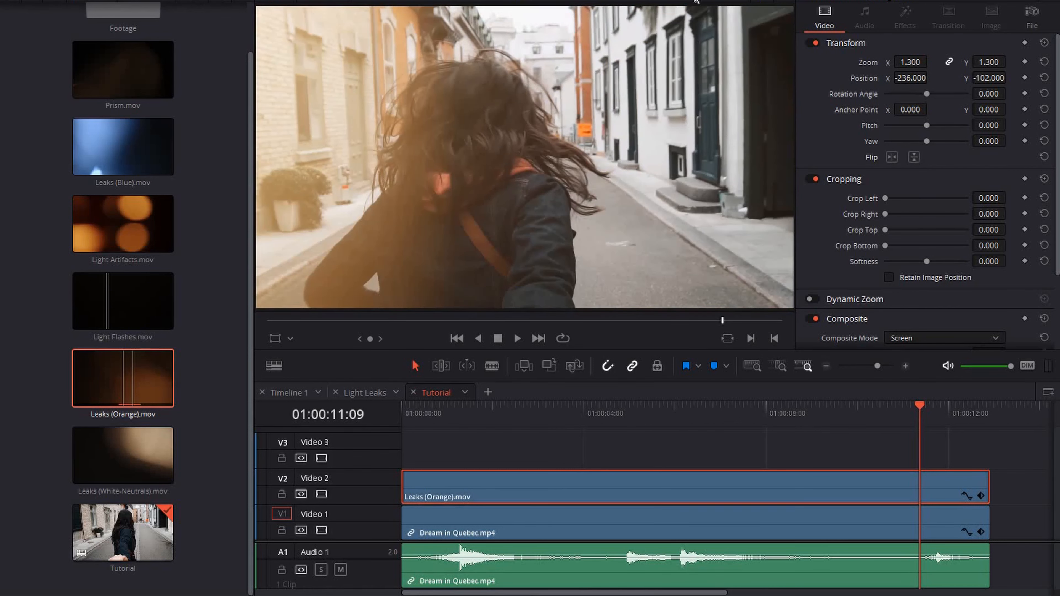
left_click(890, 158)
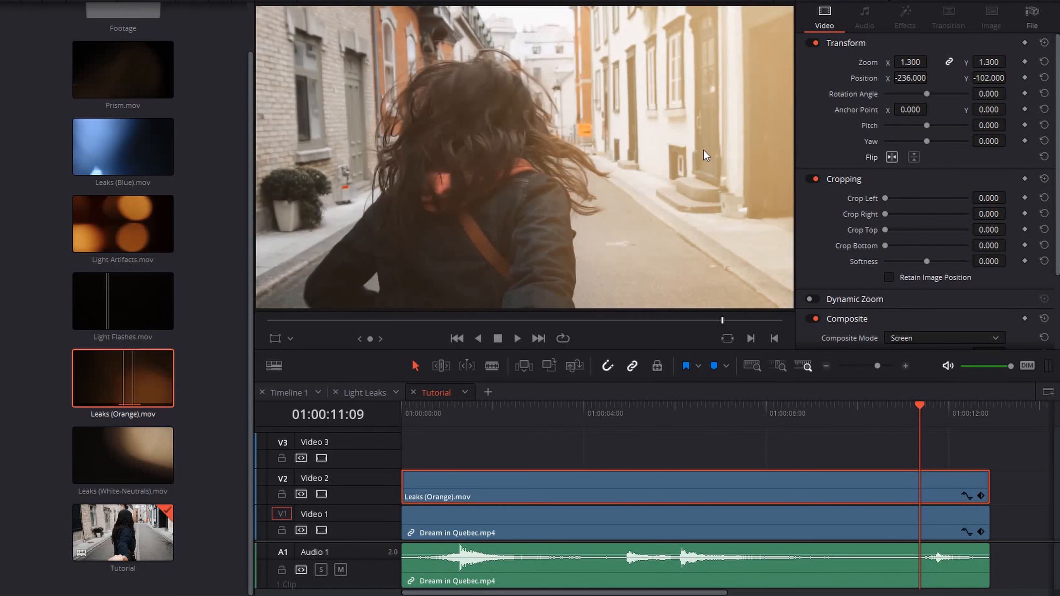
left_click(891, 159)
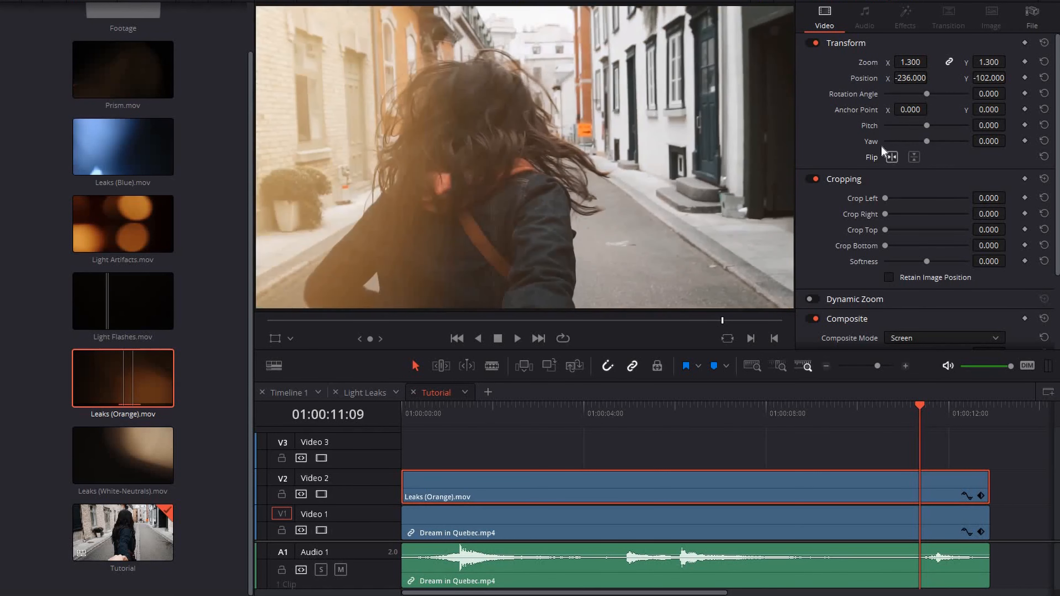
- Set the light leak clip's rotation angle to 180
left_click(993, 95)
type("180")
key("Return")
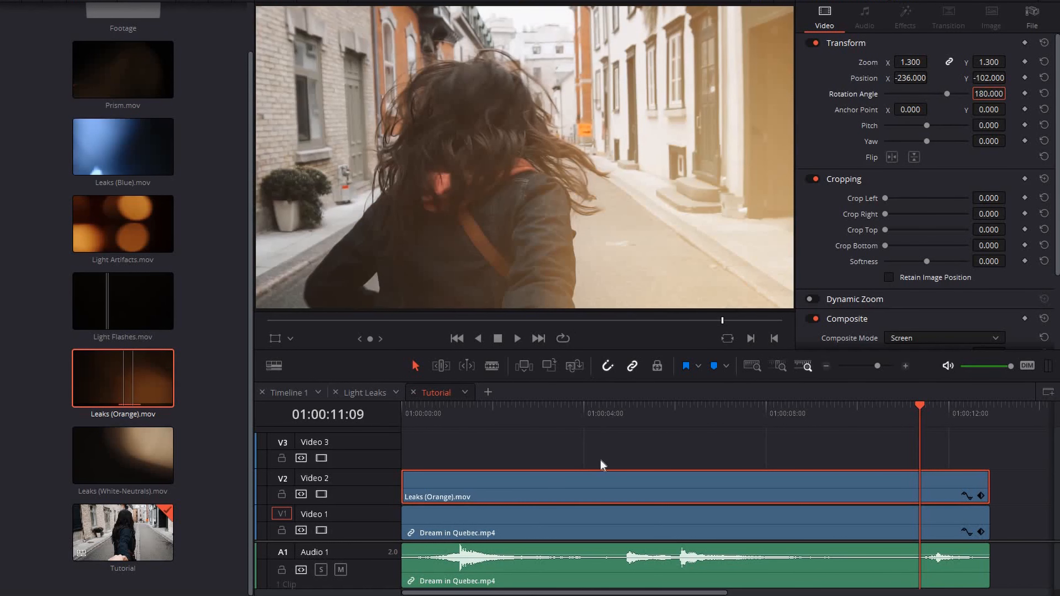
- Play back the rotated light leak from about 01:00:04:06 and check it again near 01:00:11:00
left_click_drag(606, 421, 595, 413)
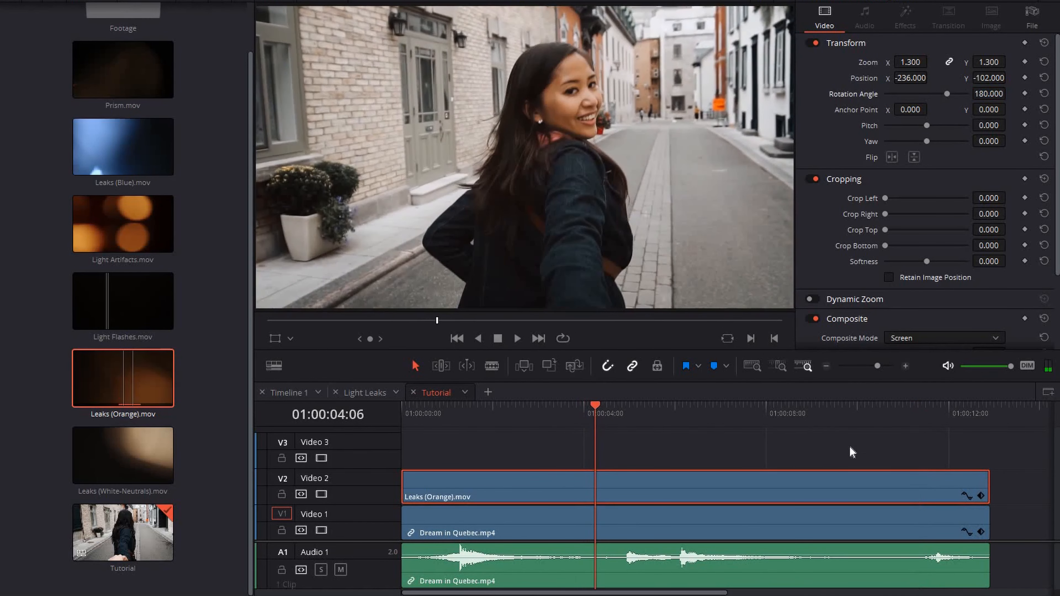
key("space")
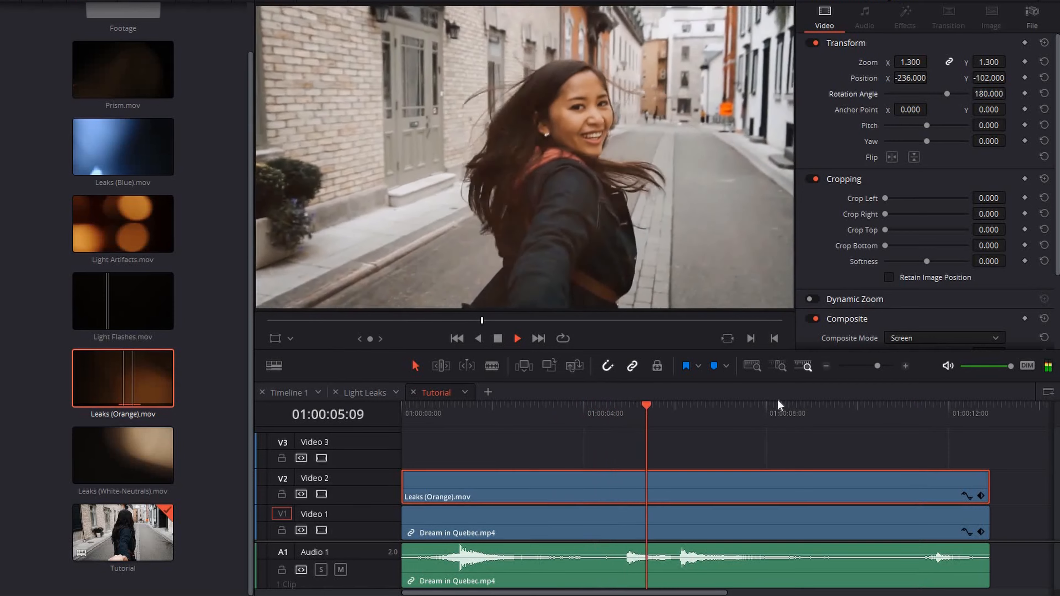
left_click(864, 412)
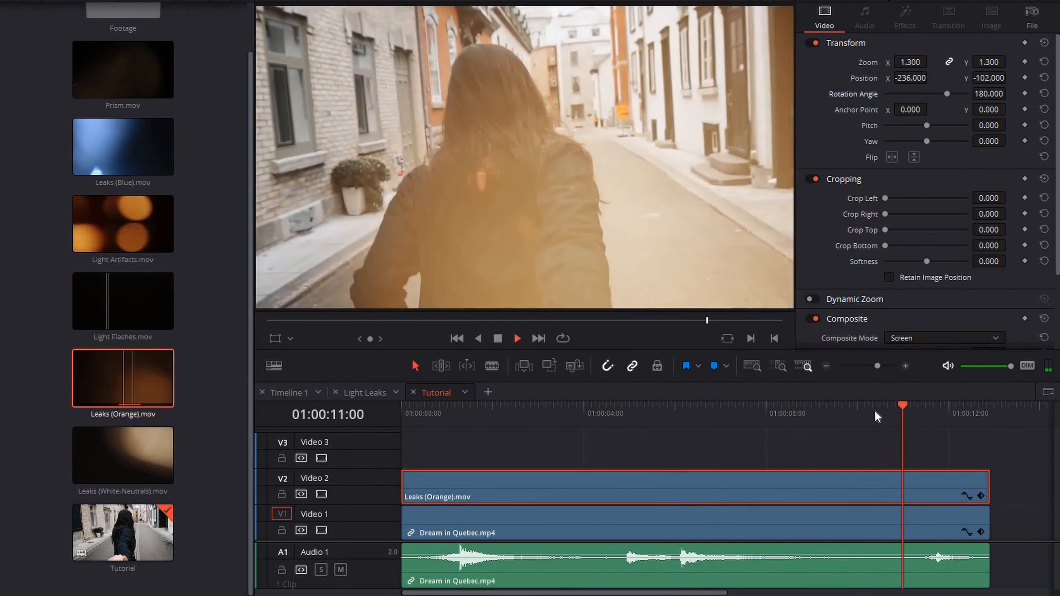
key("space")
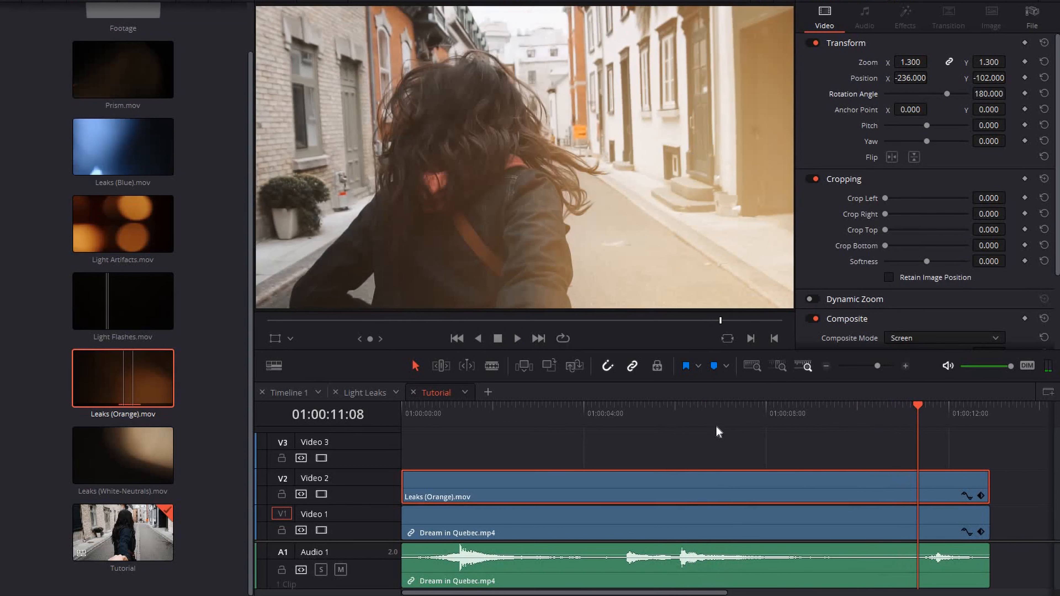
- On the Color page, shape the light leak's custom curve with lowered shadows, an upper-midtone point and a slightly lowered white point
key("shift+6")
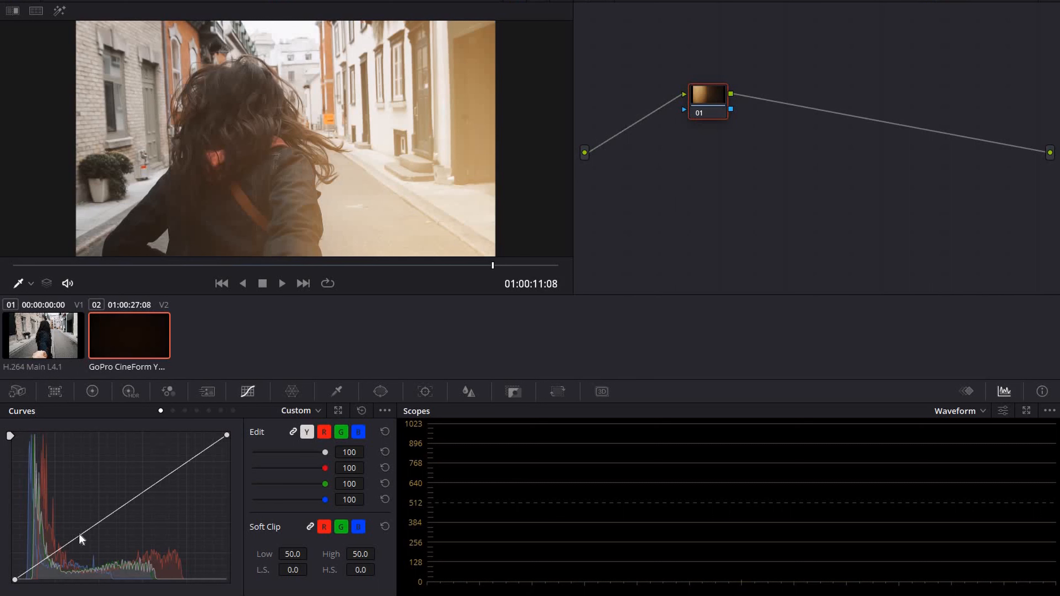
left_click_drag(80, 535, 88, 564)
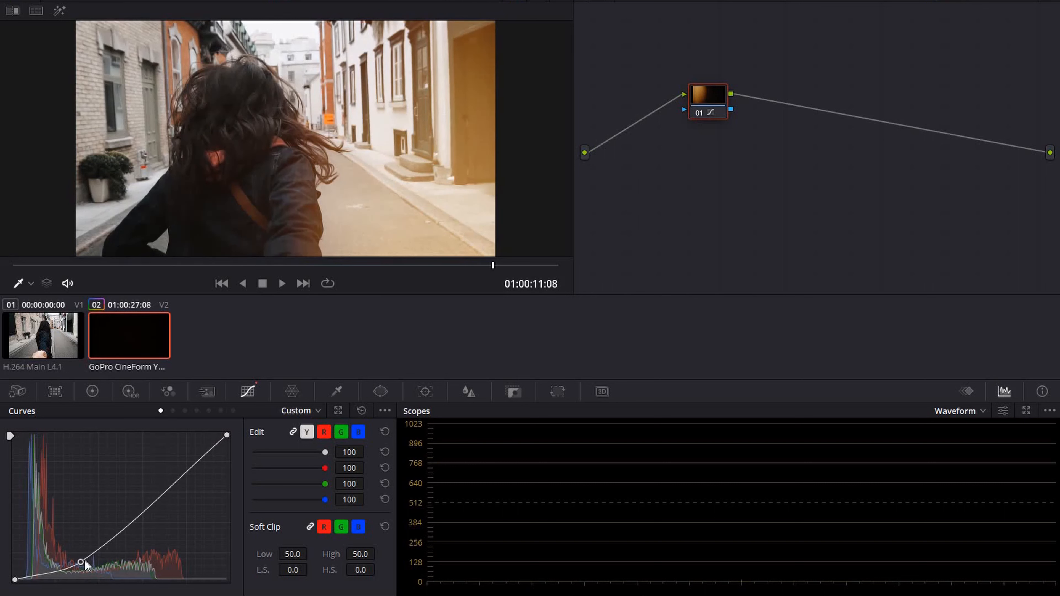
left_click(78, 506)
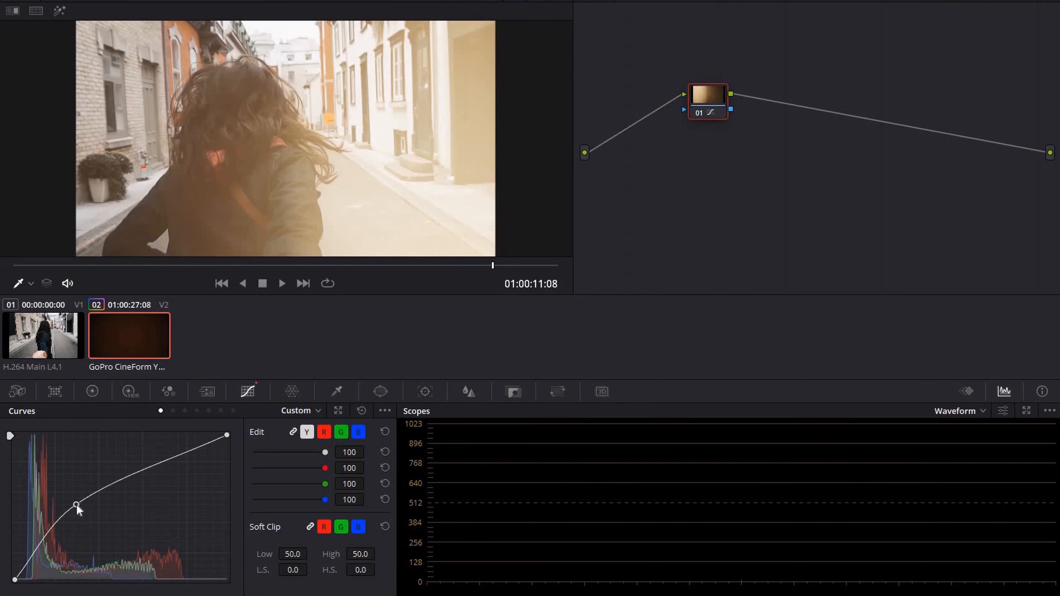
left_click_drag(79, 513, 87, 562)
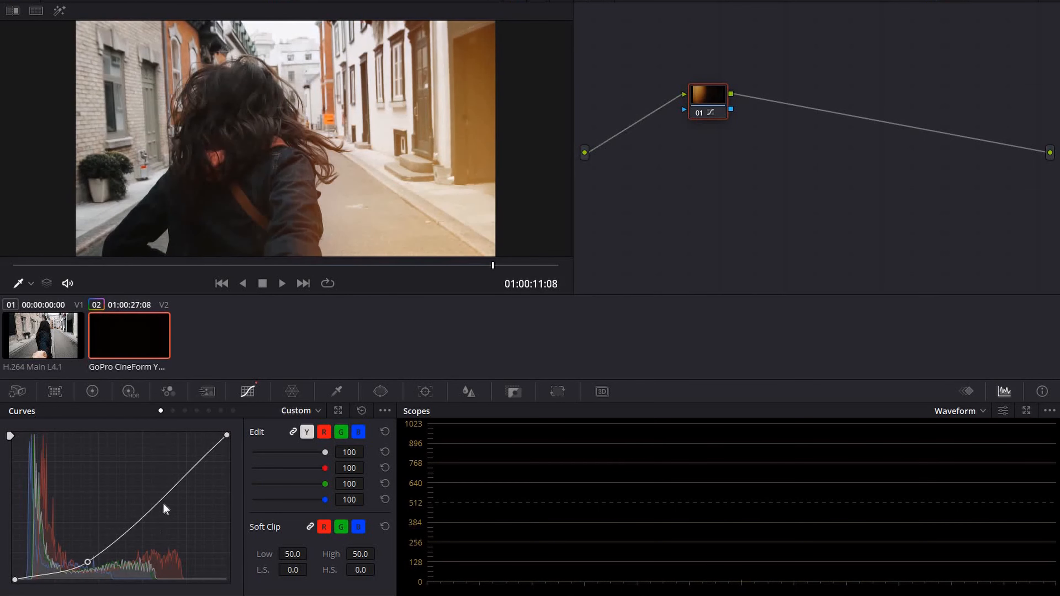
mouse_move(173, 488)
left_mouse_down()
mouse_move(170, 464)
mouse_move(169, 507)
left_mouse_up()
key("ctrl+z")
left_click_drag(228, 435, 235, 441)
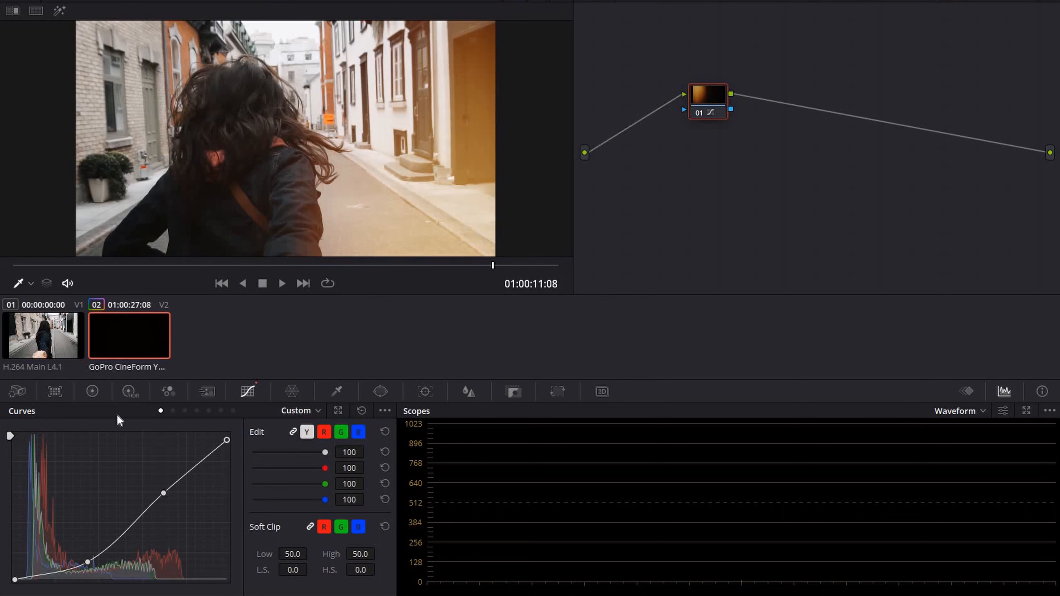
- Add a serial node and tint the light leak with blue gamma 0.05 and gain of red 1.11, green 1.02, blue 0.49
key("alt+s")
left_click(92, 392)
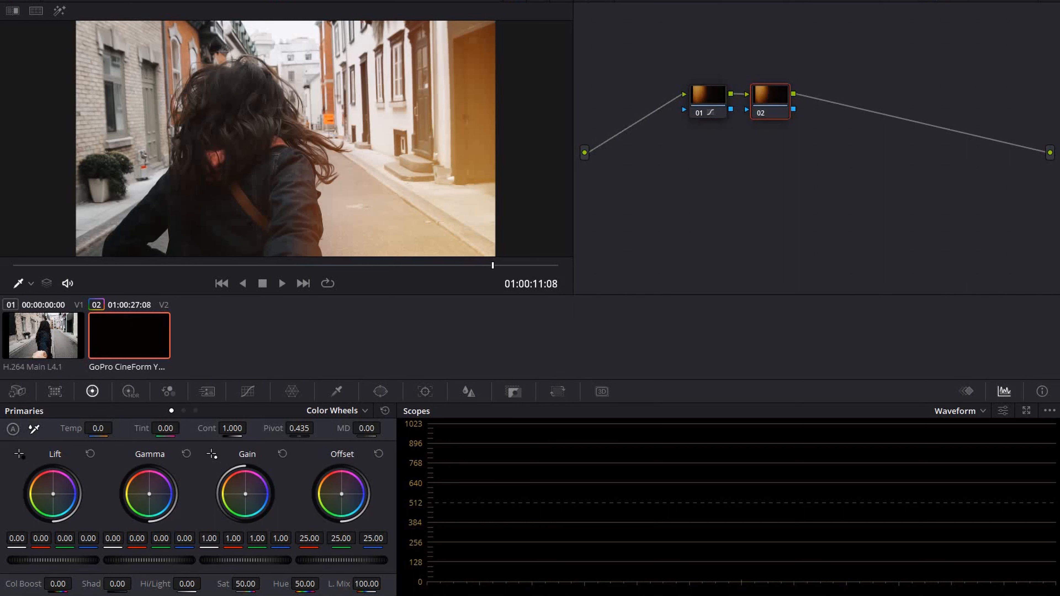
left_click_drag(154, 497, 159, 493)
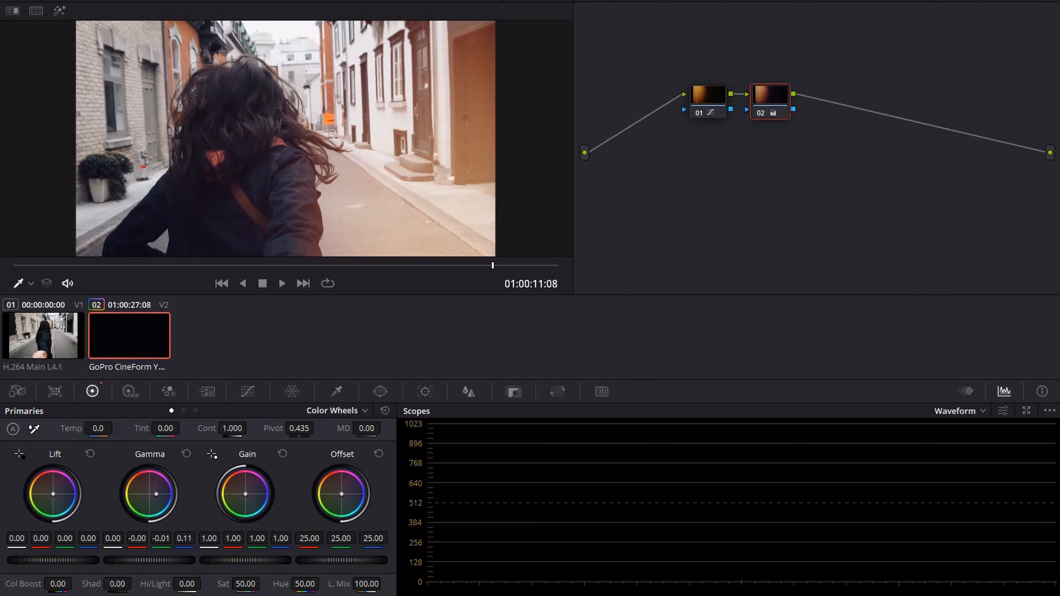
left_click_drag(248, 495, 246, 499)
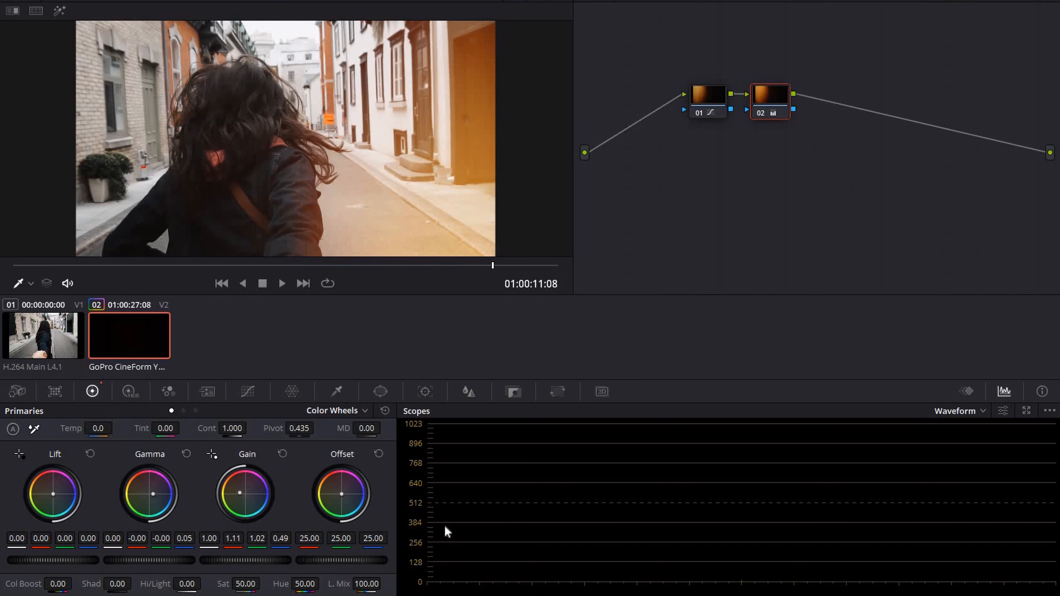
- On the Edit page, play back the graded light leak and trim the end of Leaks (Orange).mov to 01:00:11:18
key("shift+4")
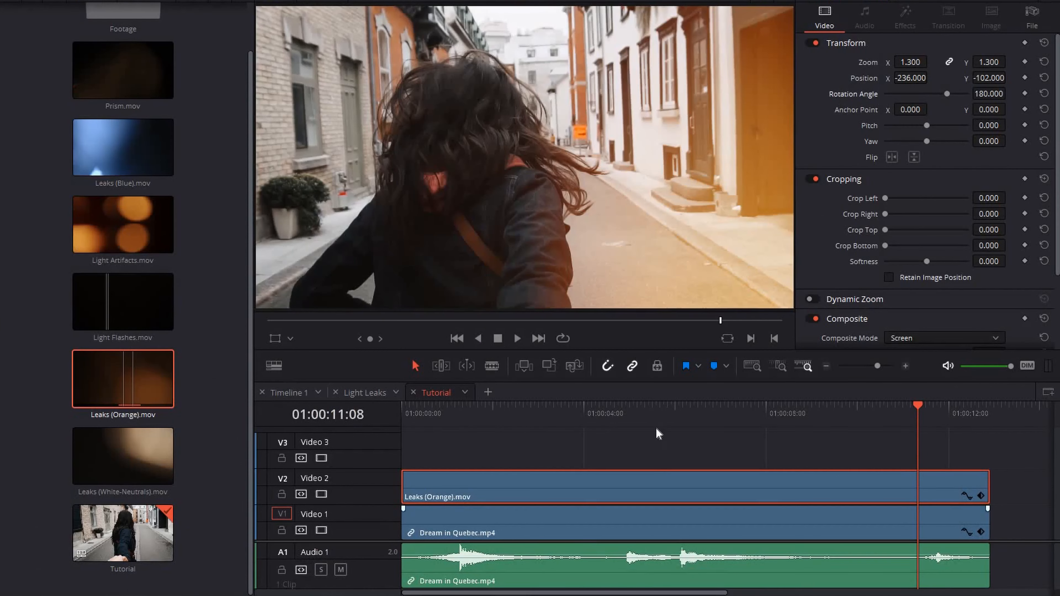
left_click(845, 415)
key("space")
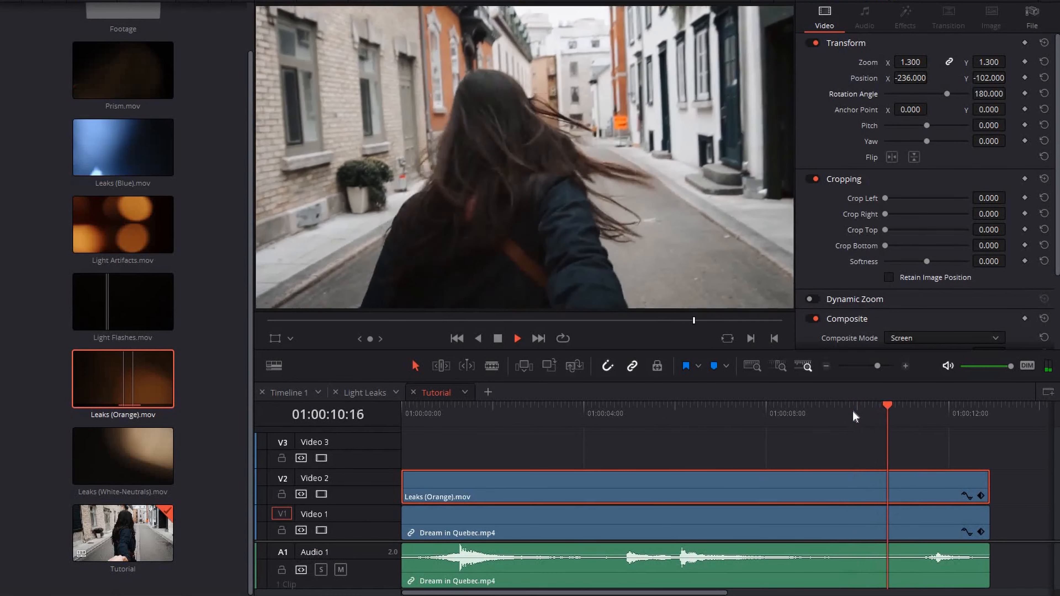
key("space")
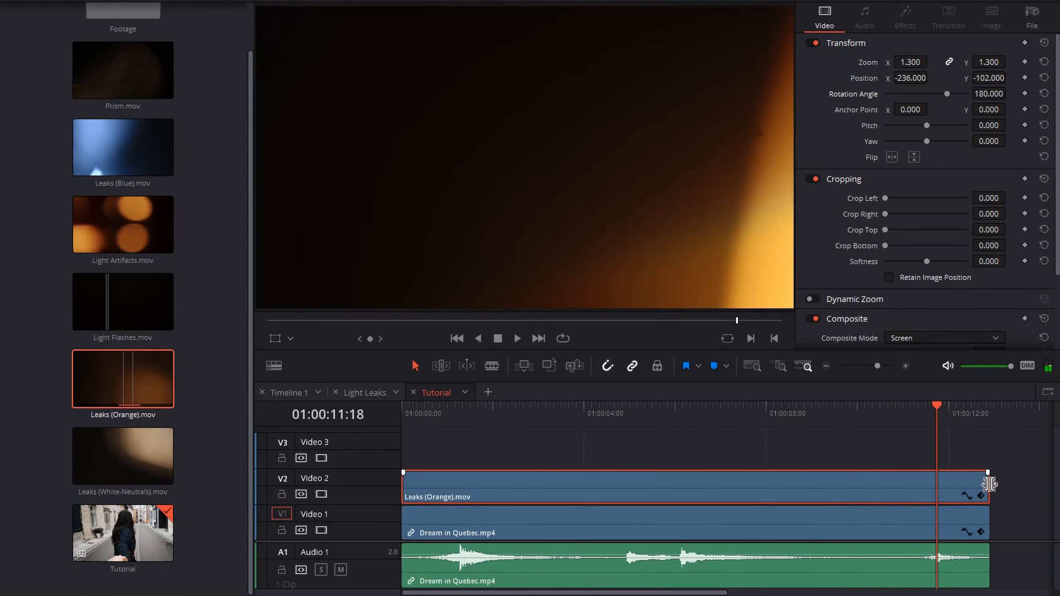
left_click_drag(928, 491, 929, 491)
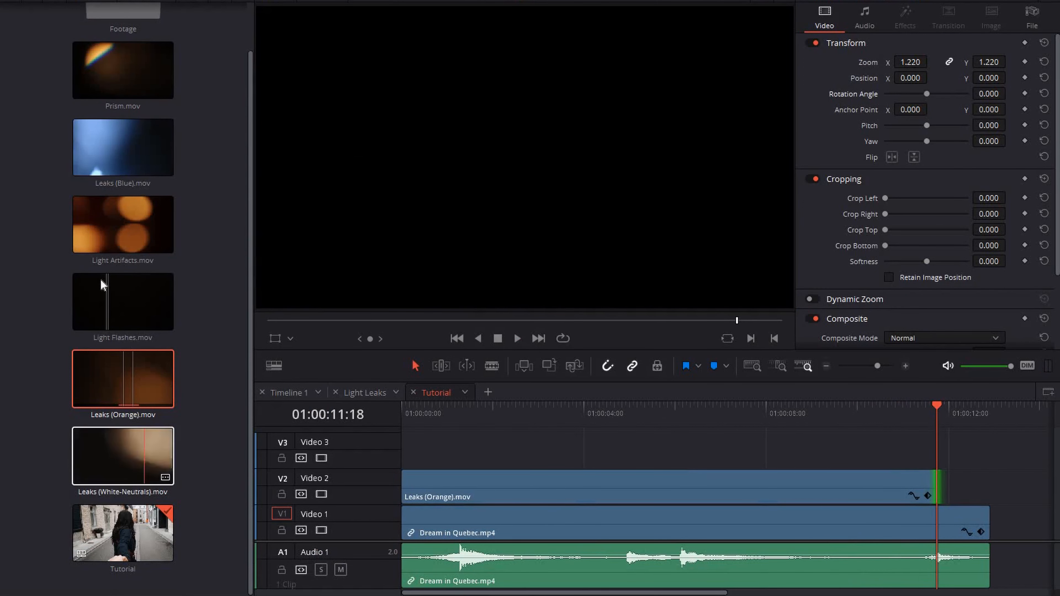
- Preview the marked section of Light Flashes.mov in the source viewer
left_click(118, 297)
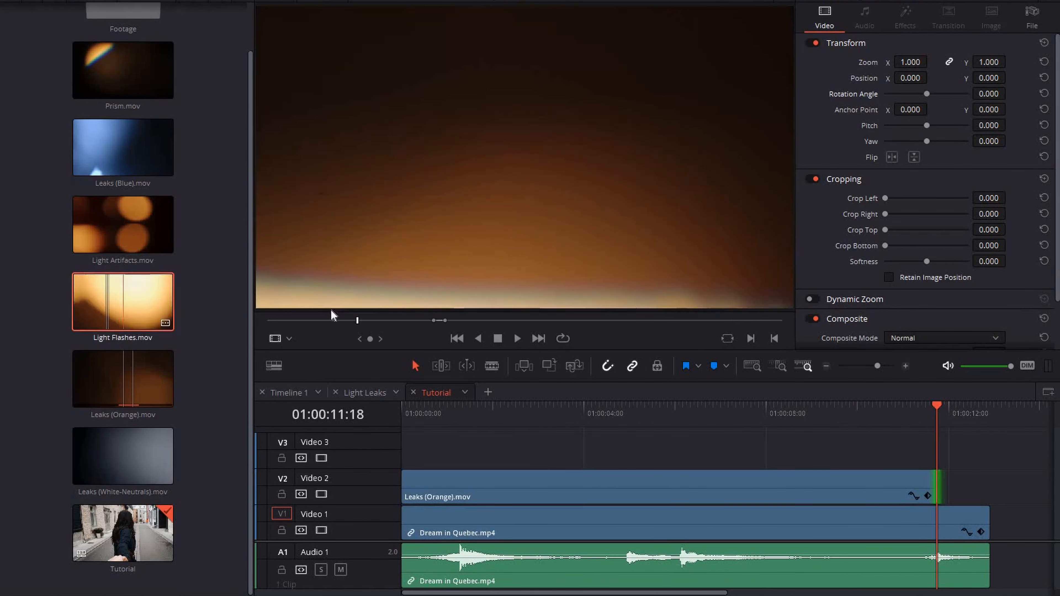
key("space")
key("space")
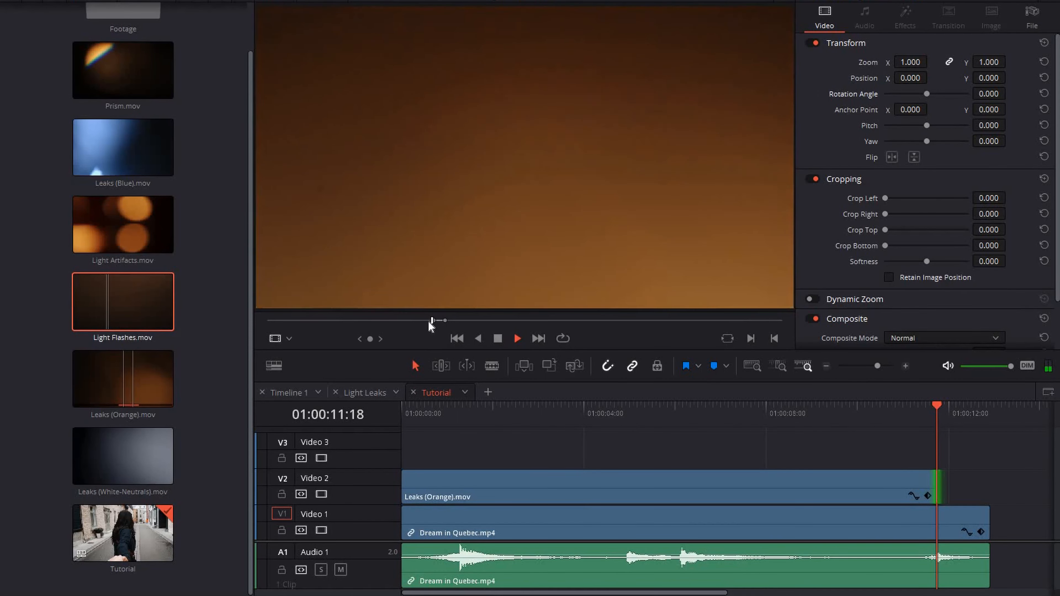
key("space")
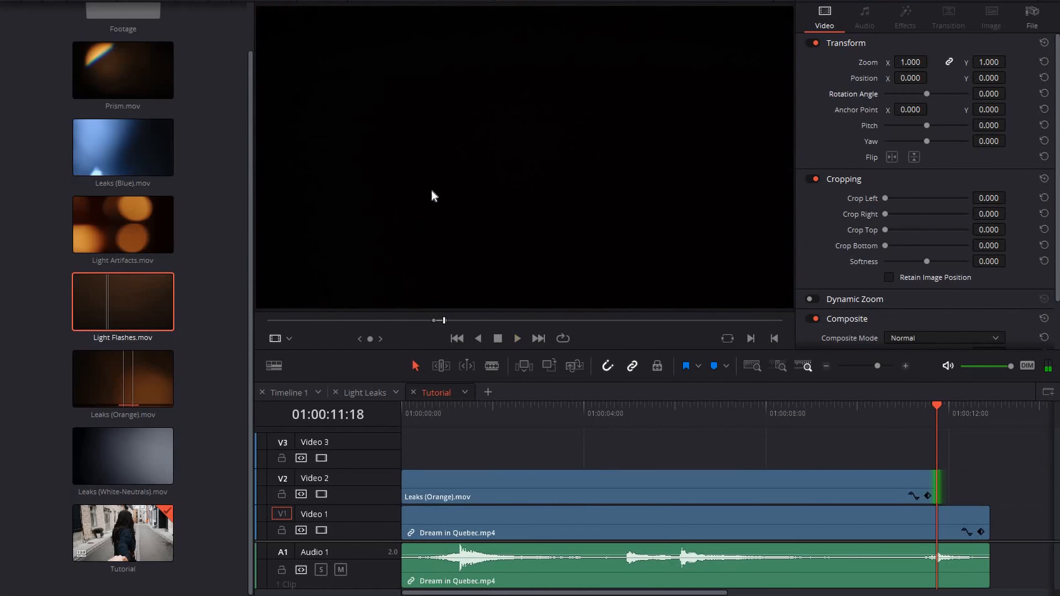
- Place the marked Light Flashes.mov section on Video 3 above the end of the light leak and play through it
left_click_drag(123, 302, 868, 446)
left_click(869, 410)
key("space")
key("space")
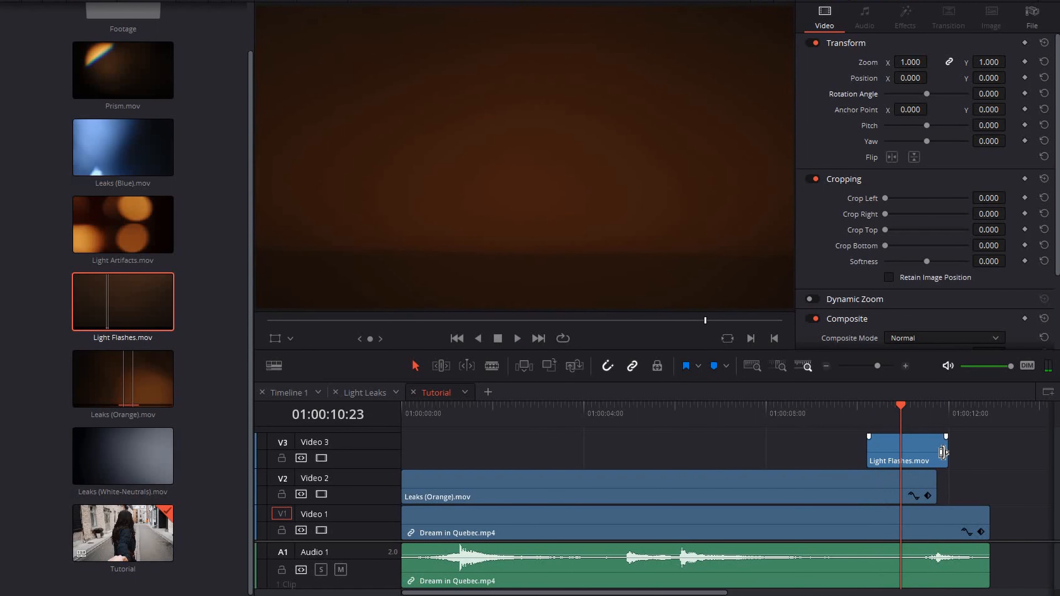
- Set the Light Flashes.mov clip to Screen mode, shorten it to end with Leaks (Orange).mov, and play it back
left_click(898, 342)
scroll(906, 422, "down", 3)
scroll(904, 430, "down", 3)
left_click(906, 437)
key("space")
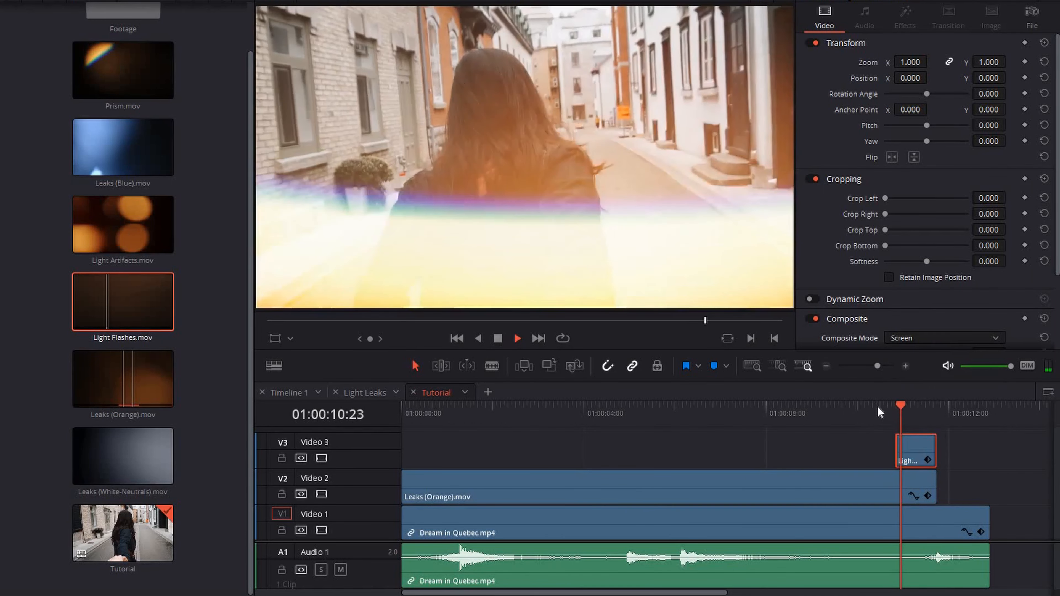
- Play back the light flash and change the speed of the Light Flashes.mov clip on Video 3
key("space")
left_click(890, 403)
key("space")
key("space")
key("r")
type("1")
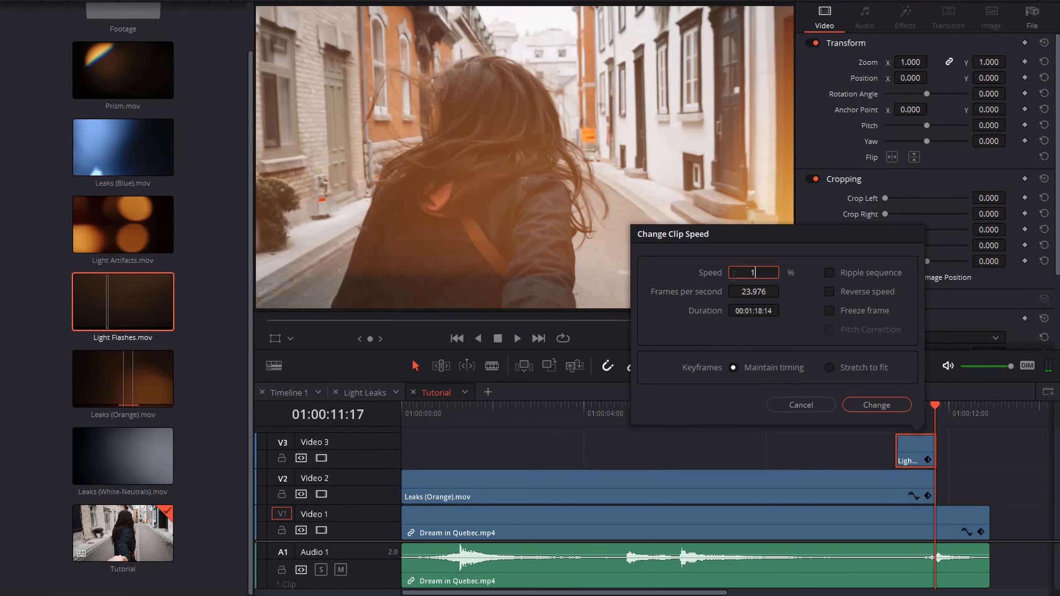
left_click(877, 405)
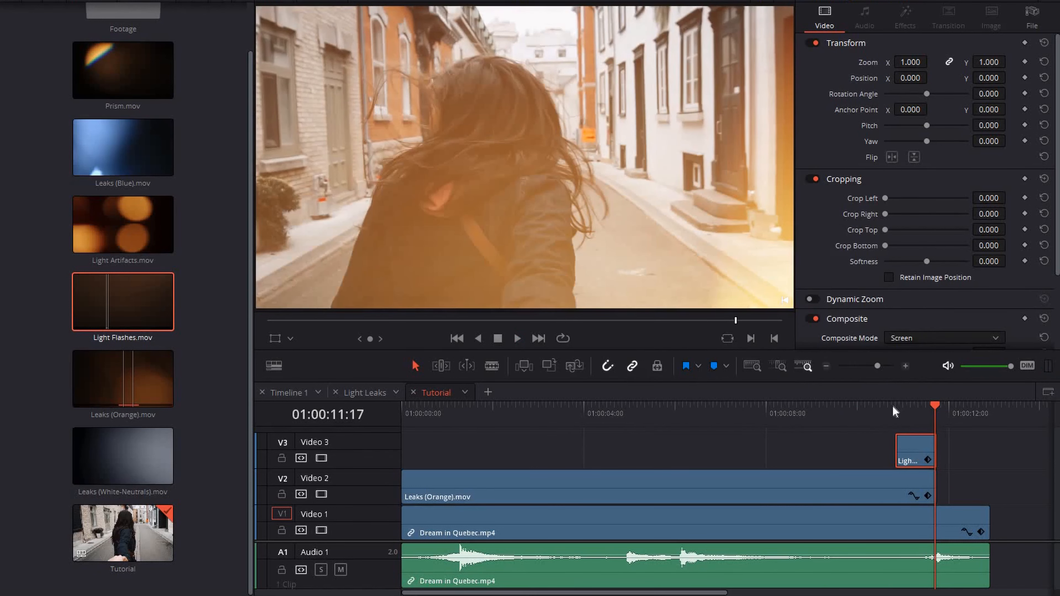
- Play back the retimed Light Flashes.mov clip and extend its start to about 01:00:10:17
left_click(898, 412)
key("space")
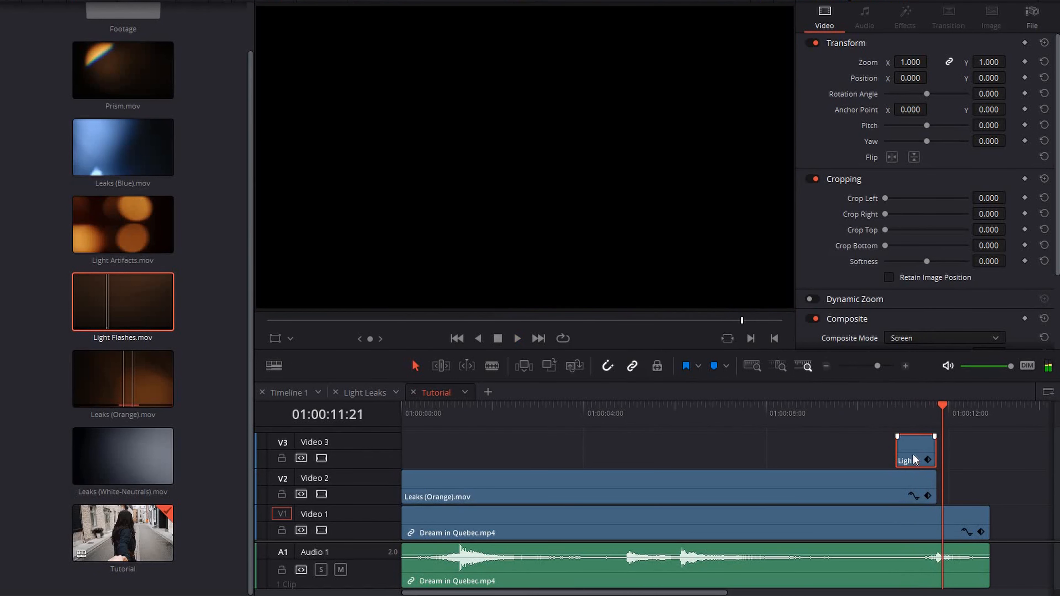
left_click_drag(923, 457, 936, 459)
left_click_drag(901, 463, 891, 463)
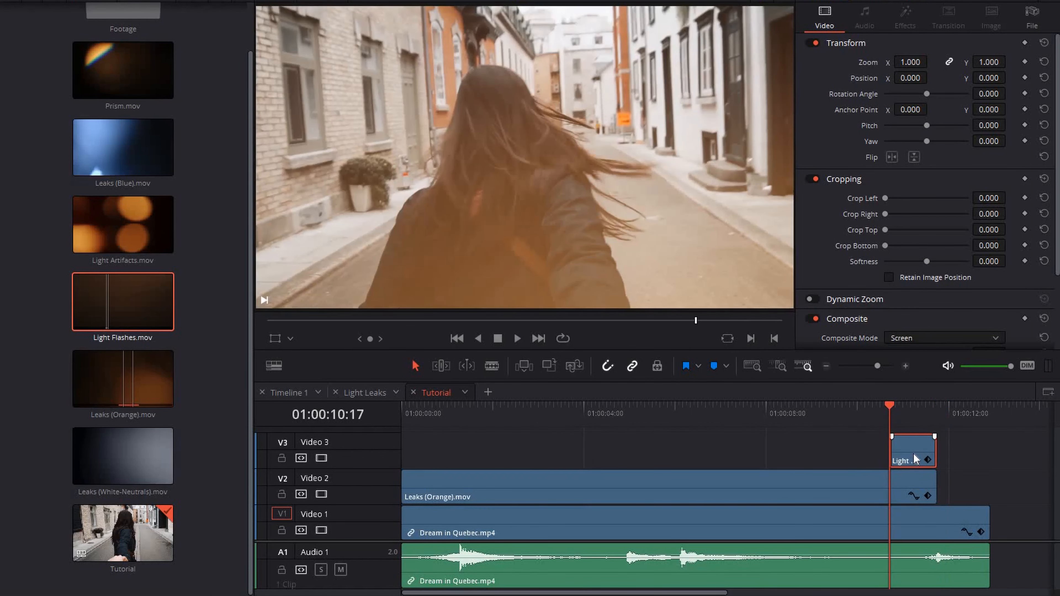
- Add a 9-frame Cross Dissolve at the start of the Light Flashes.mov clip and play it back
left_click(927, 443)
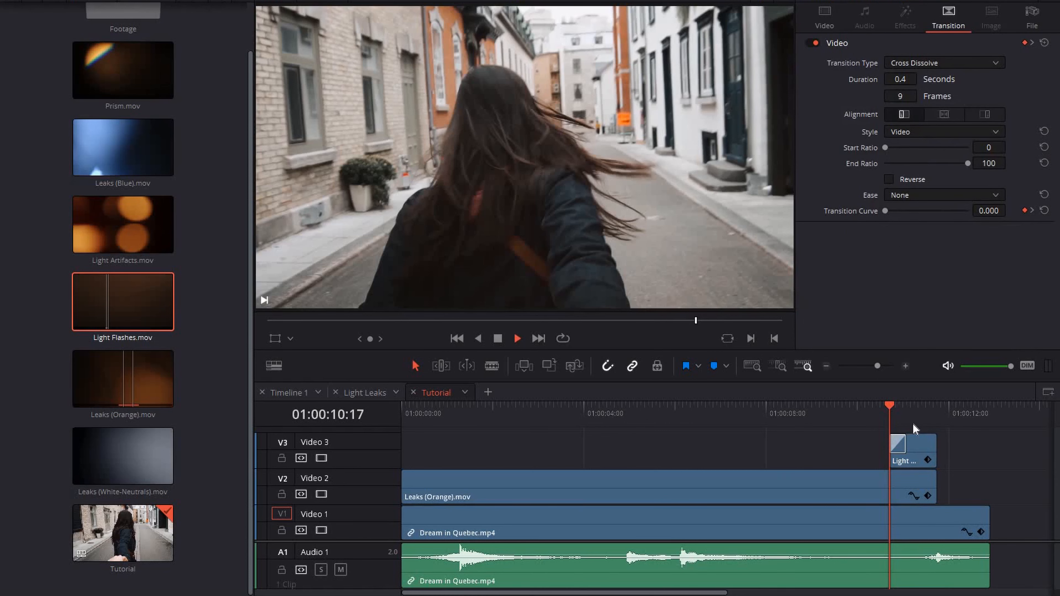
key("space")
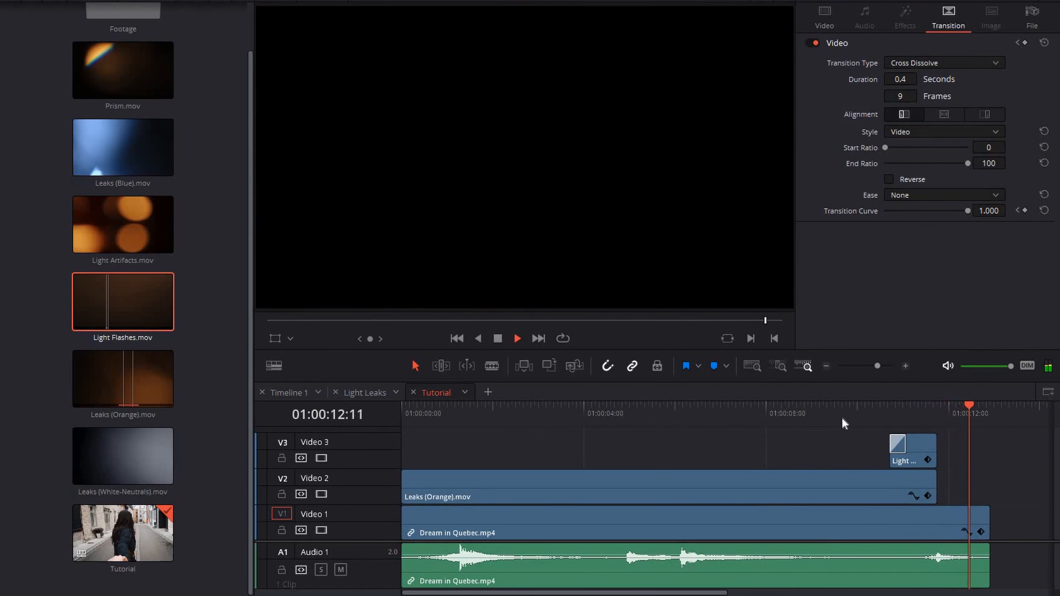
left_click(844, 418)
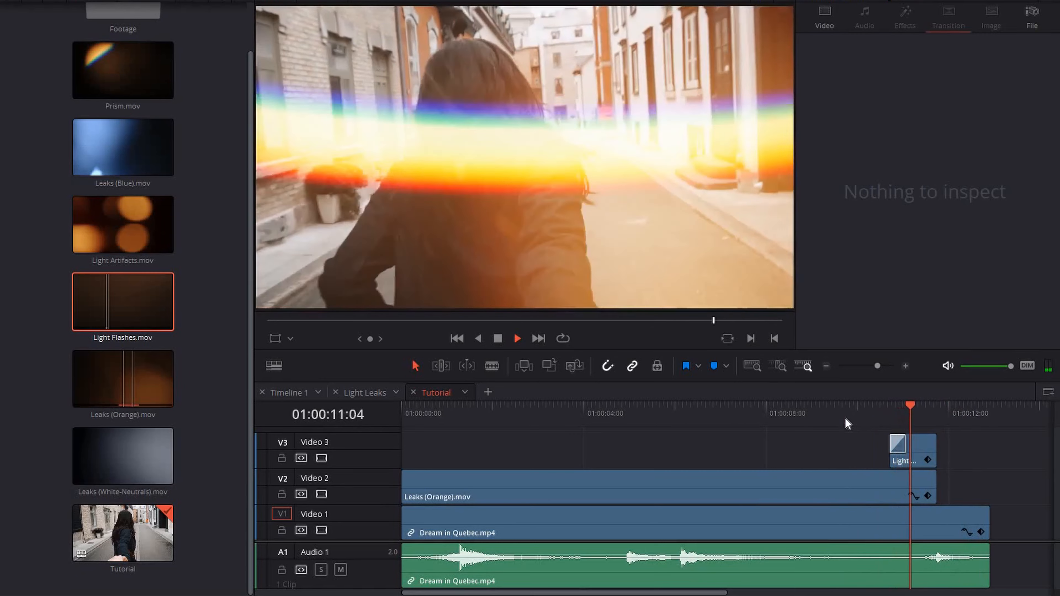
key("space")
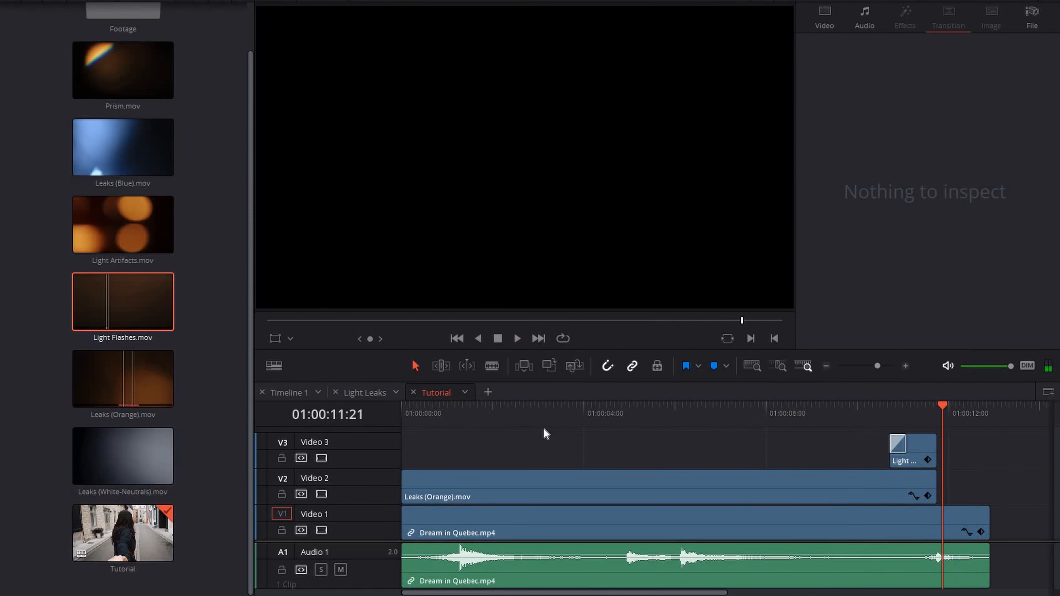
- Mark a short section of Light Artifacts.mov and place it on Video 3 around 01:00:03:05, with a transition at each end
left_click_drag(585, 407, 547, 404)
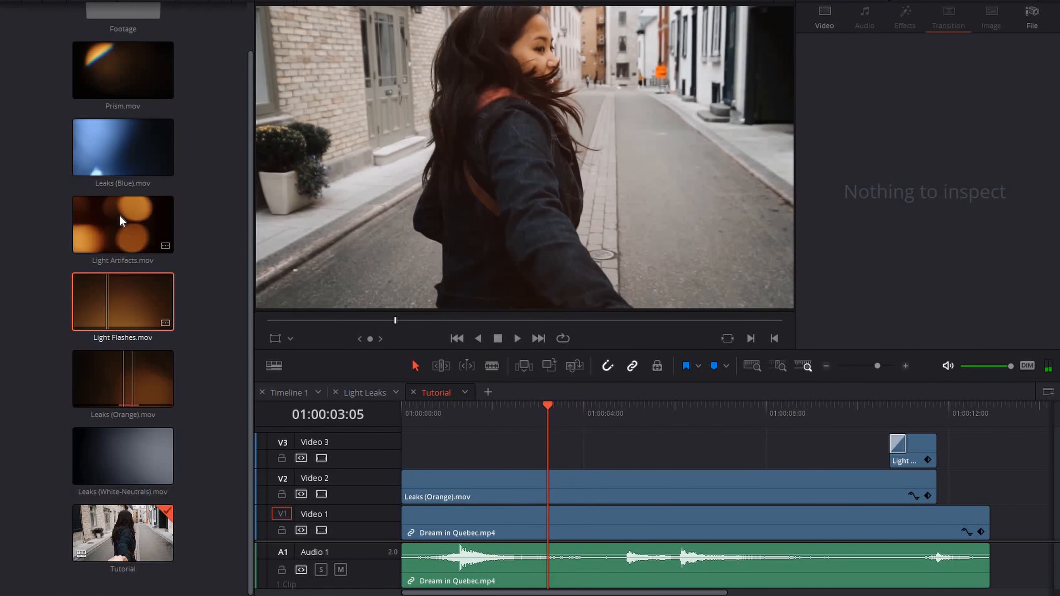
left_click(110, 227)
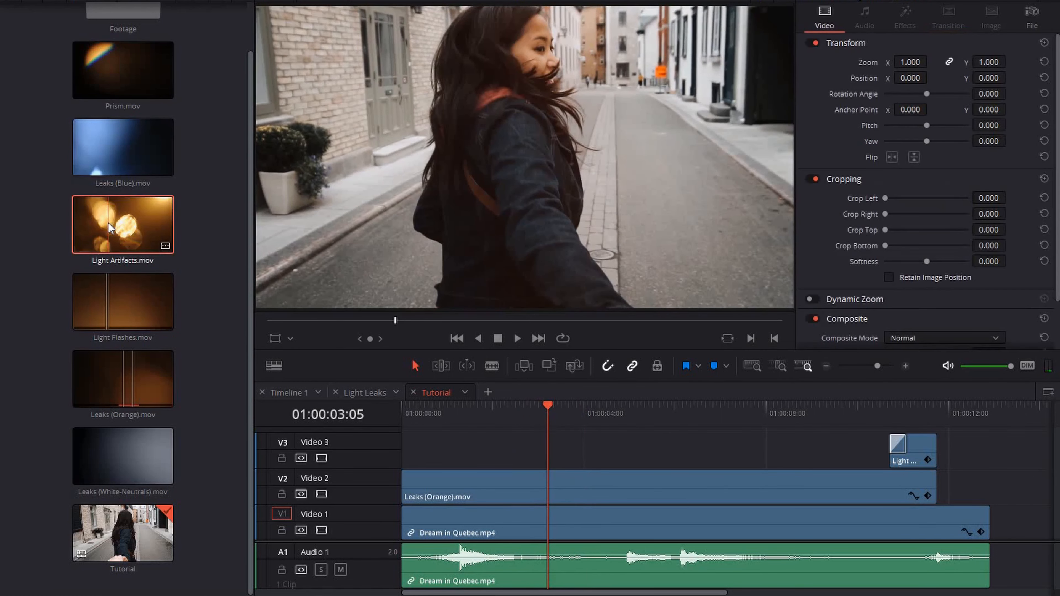
left_click_drag(329, 321, 331, 312)
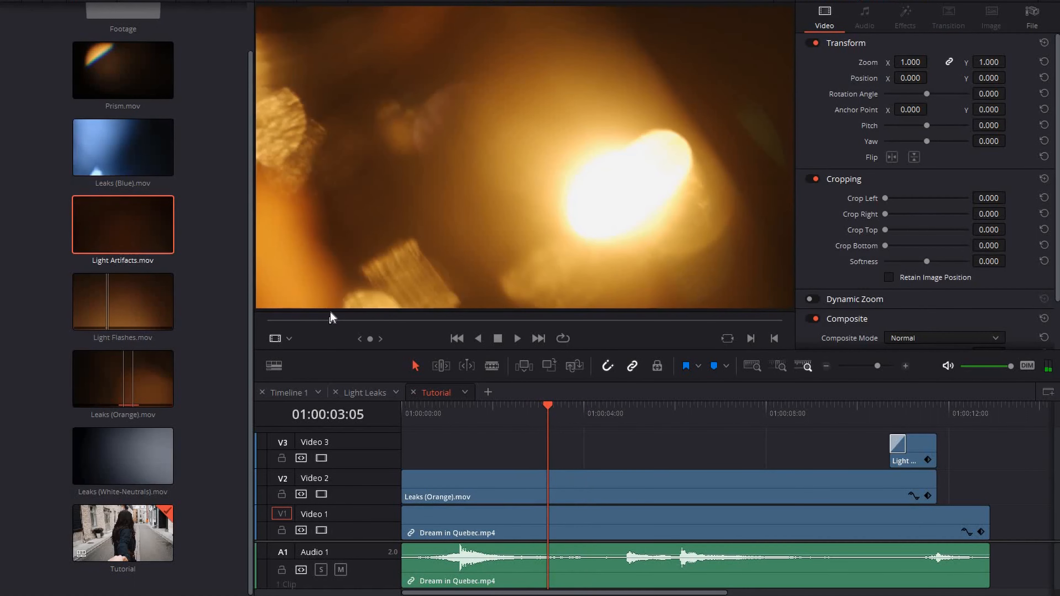
key("space")
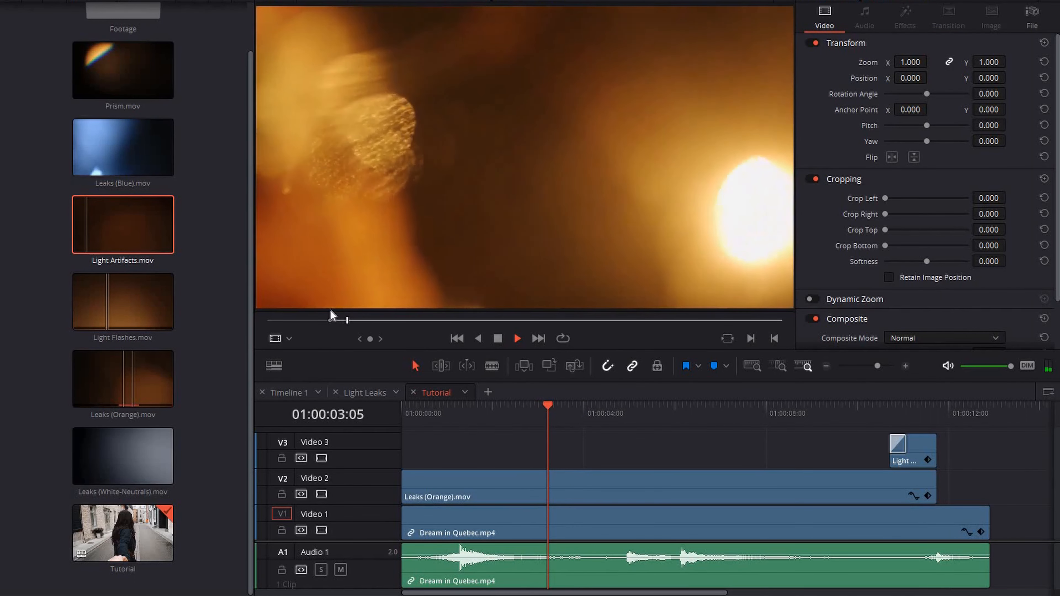
key("space")
left_click_drag(433, 307, 554, 444)
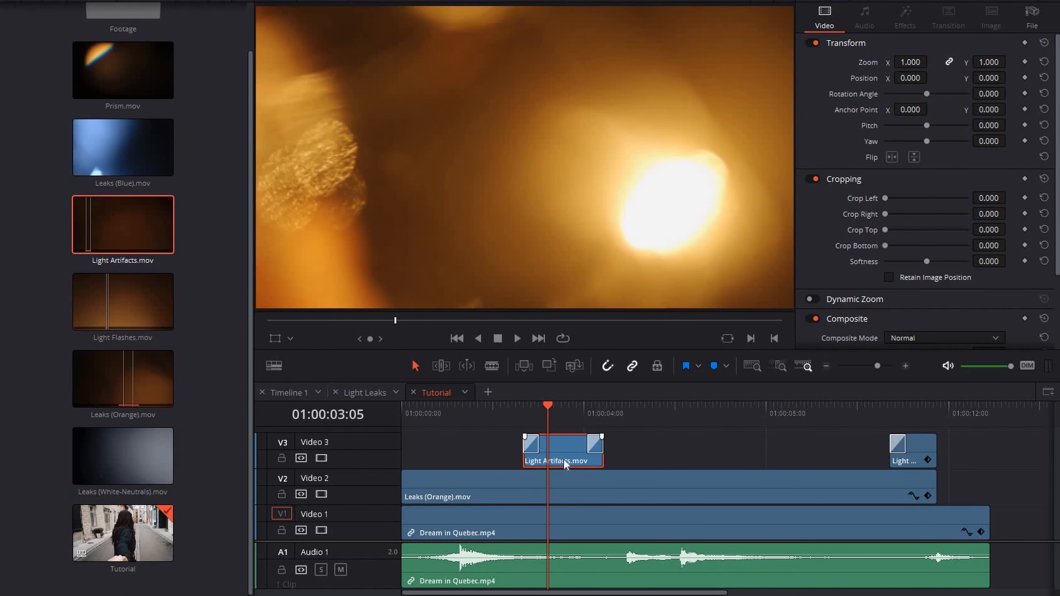
- Set the Light Artifacts.mov clip's composite mode to Screen and play it back
scroll(899, 324, "down", 3)
left_click(944, 243)
scroll(902, 347, "down", 5)
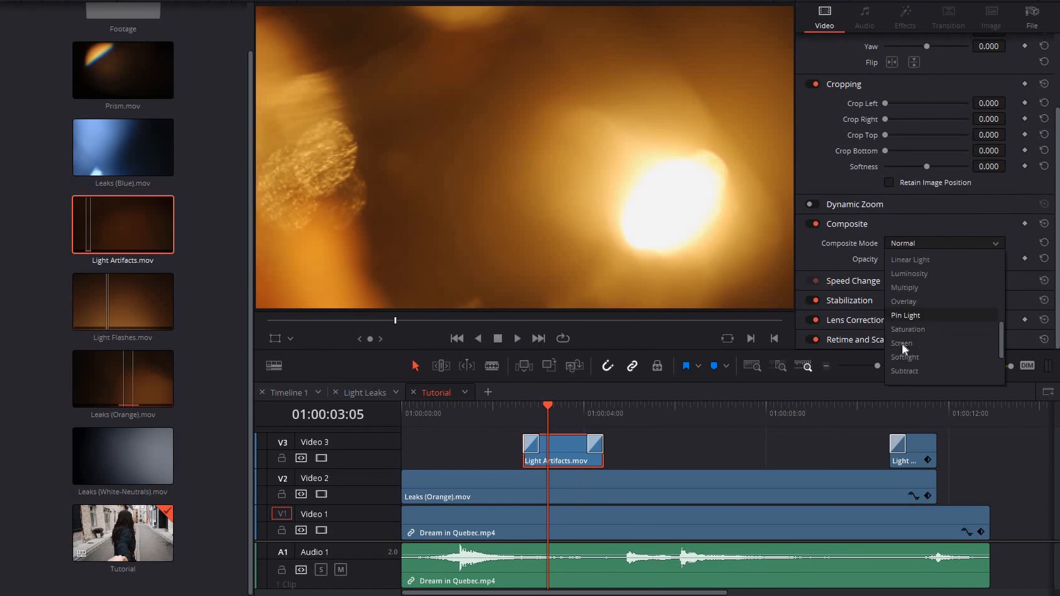
left_click(524, 412)
key("space")
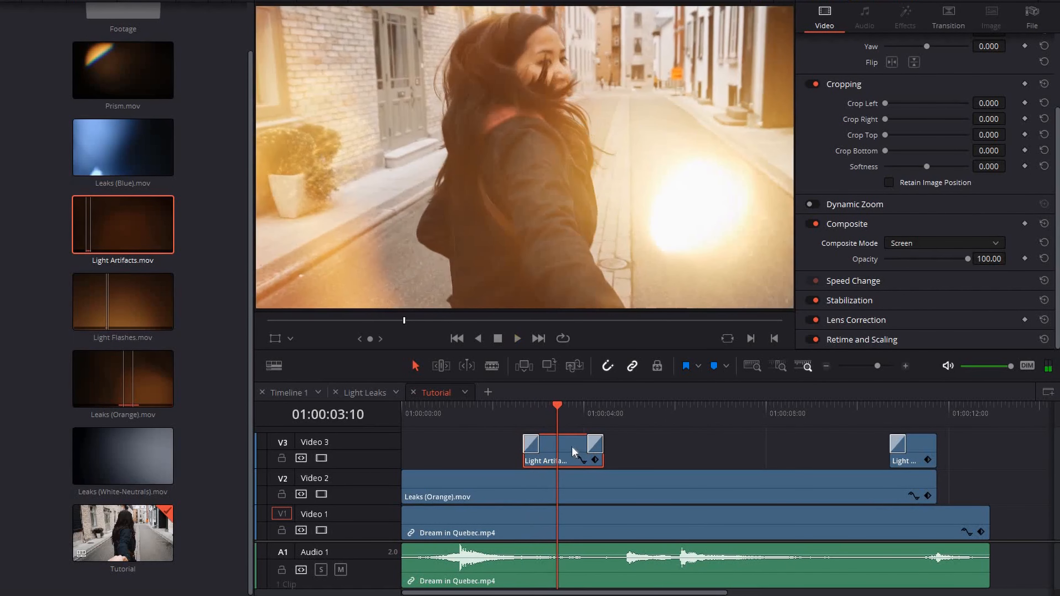
- Zoom the Light Artifacts.mov clip to 1.760 and set its position to X 392 and Y 249
scroll(924, 112, "up", 3)
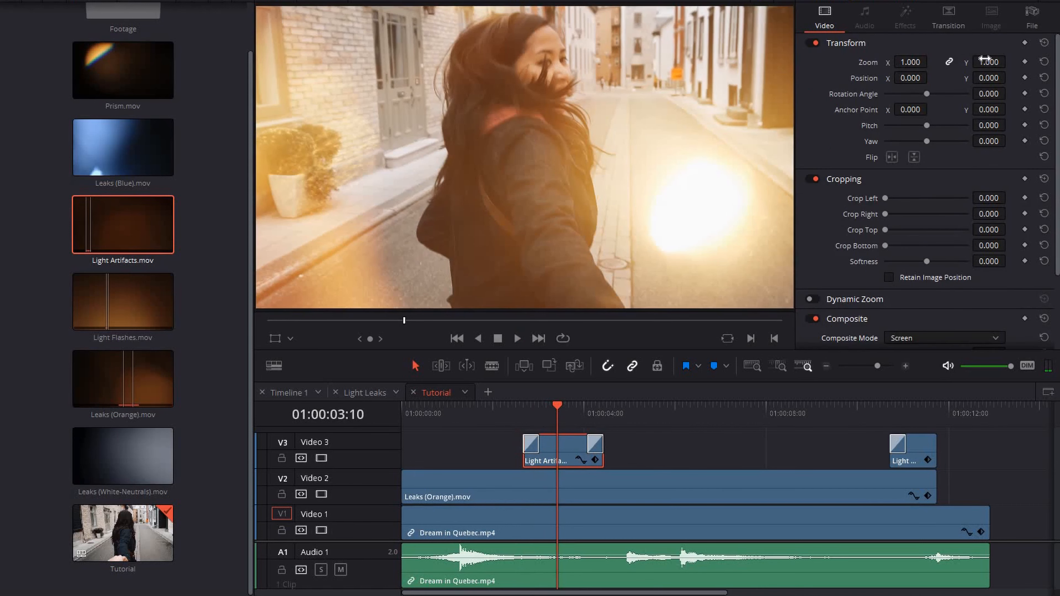
left_click_drag(910, 62, 1059, 78)
scroll(492, 133, "down", 2)
scroll(595, 192, "up", 1)
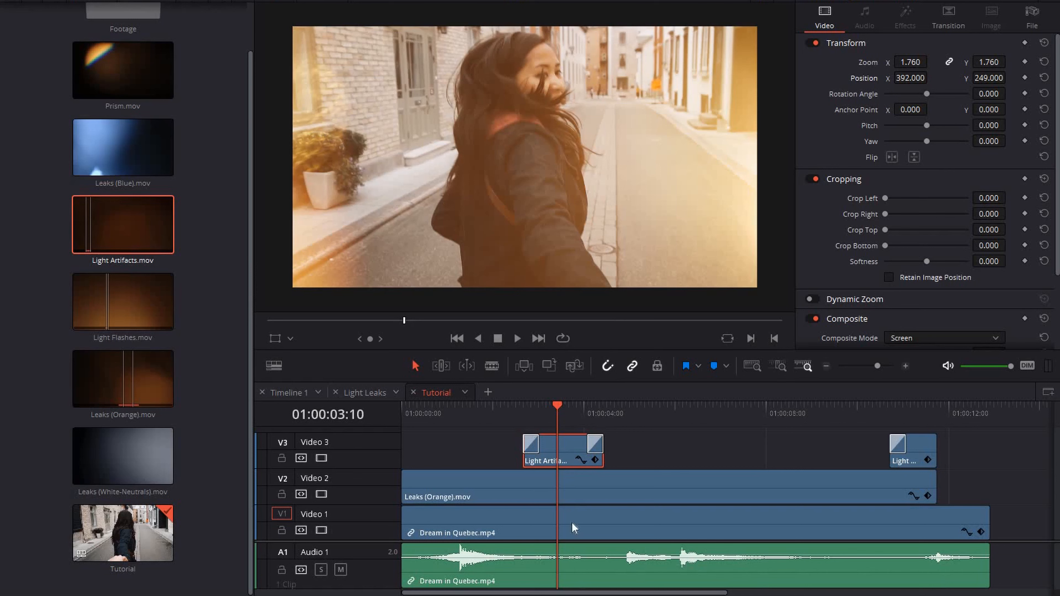
- Switch to the Color page, add an alpha output for the Light Artifacts.mov clip and connect node 01 to it
key("shift+6")
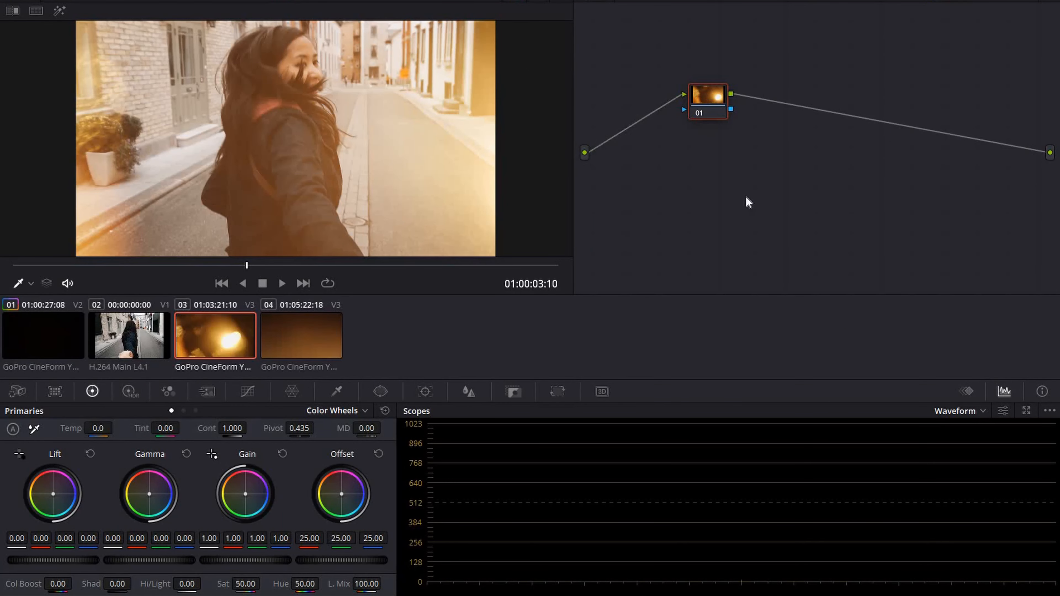
right_click(748, 198)
left_click(797, 250)
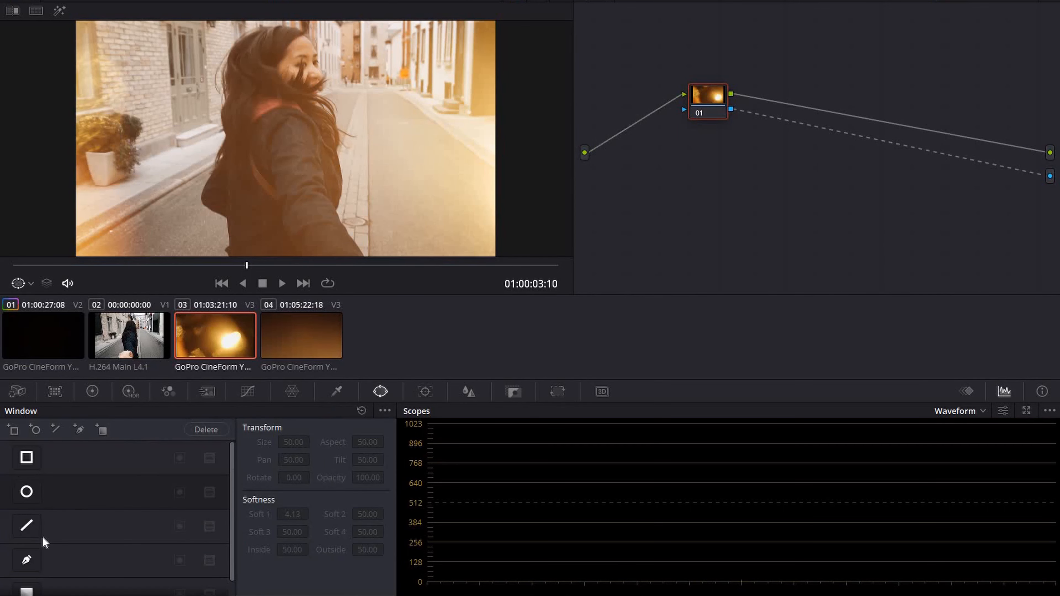
- Add a gradient window to node 01, then rotate, soften and position it to keep the light on the image's left side
scroll(31, 567, "down", 1)
left_click(27, 579)
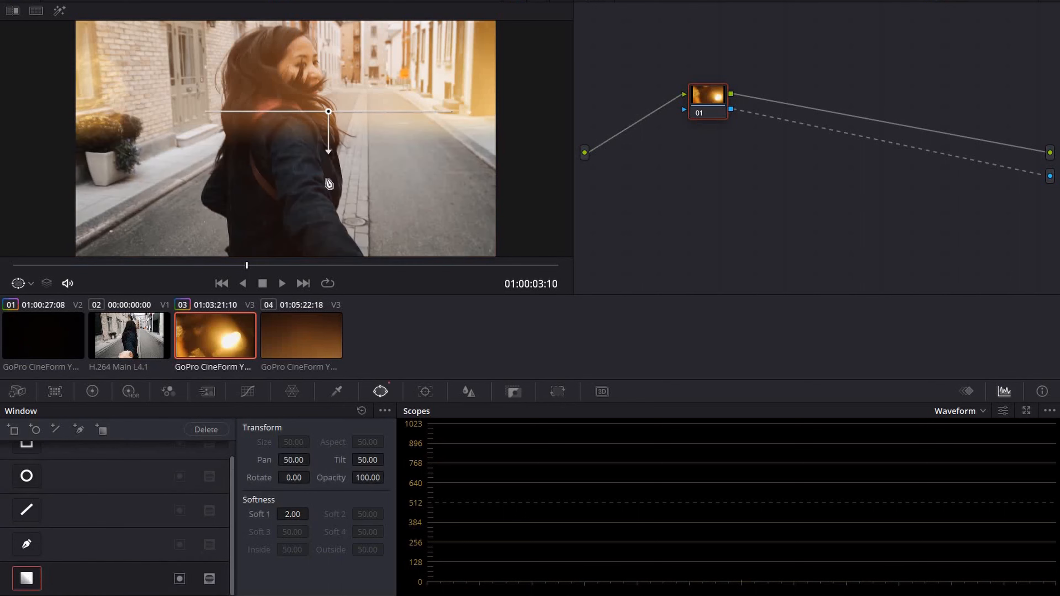
left_click_drag(328, 153, 450, 105)
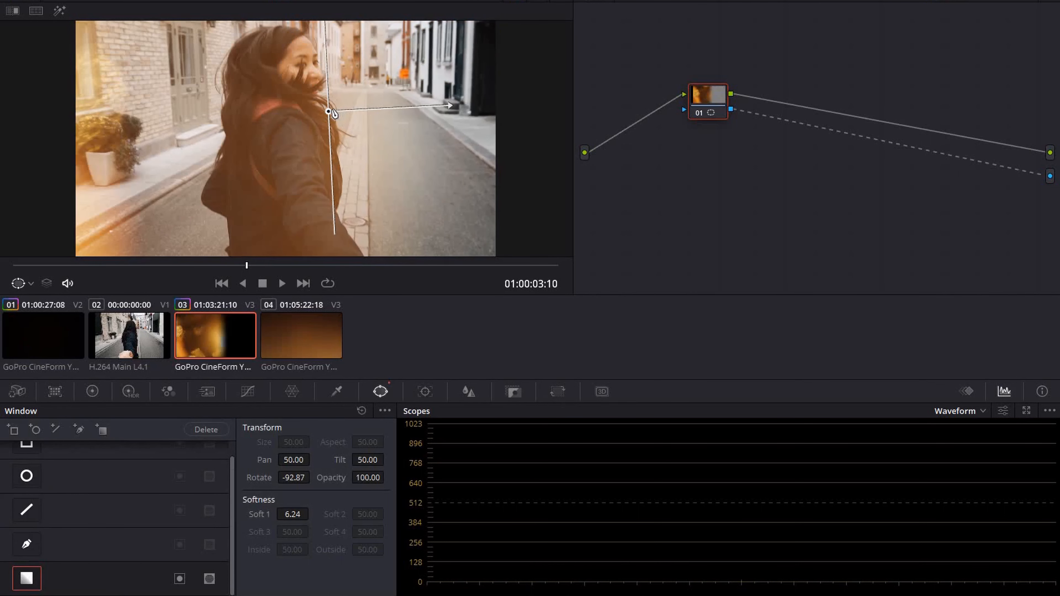
left_click_drag(329, 112, 116, 118)
left_click_drag(321, 121, 347, 111)
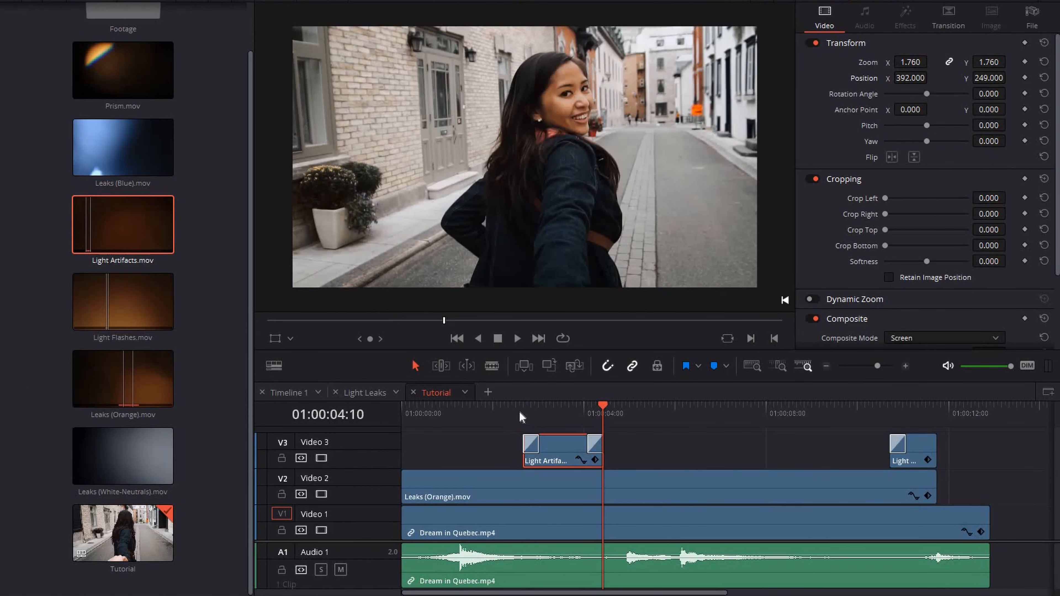
- On the Edit page, play through the masked Light Artifacts.mov clip
left_click(519, 412)
key("space")
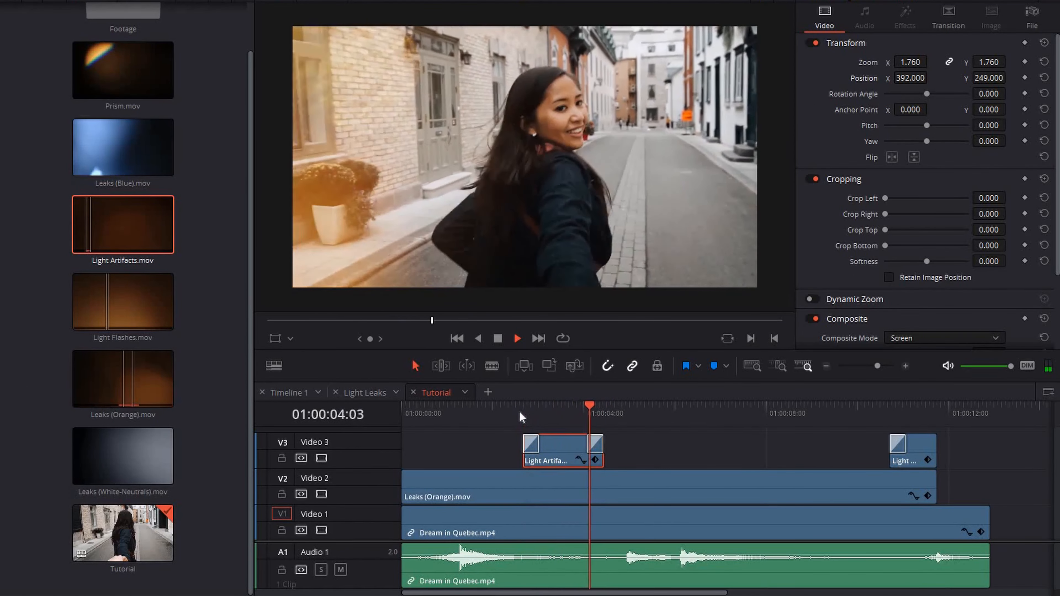
left_click(520, 412)
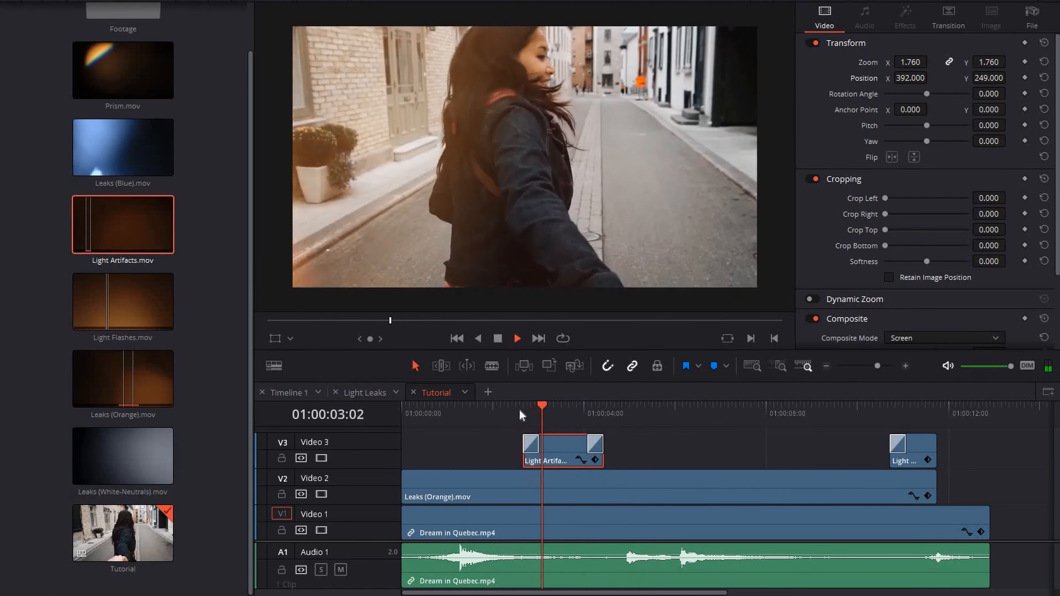
key("space")
- Lower the Light Artifacts.mov clip's opacity to 32.82, play it back and return the playhead to the timeline's start
scroll(909, 283, "down", 3)
left_click_drag(908, 262, 912, 259)
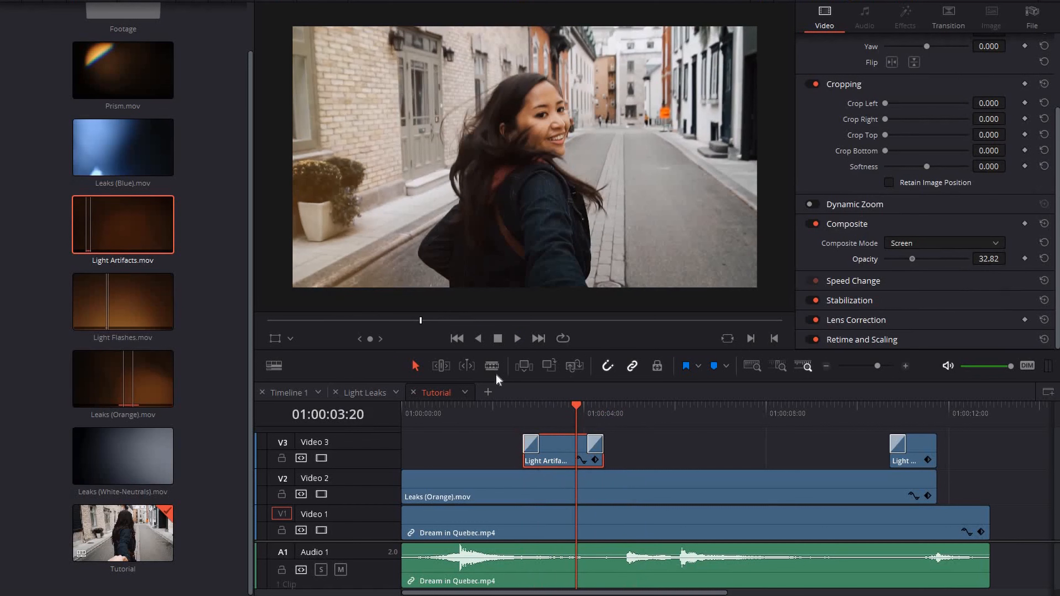
left_click(518, 415)
key("space")
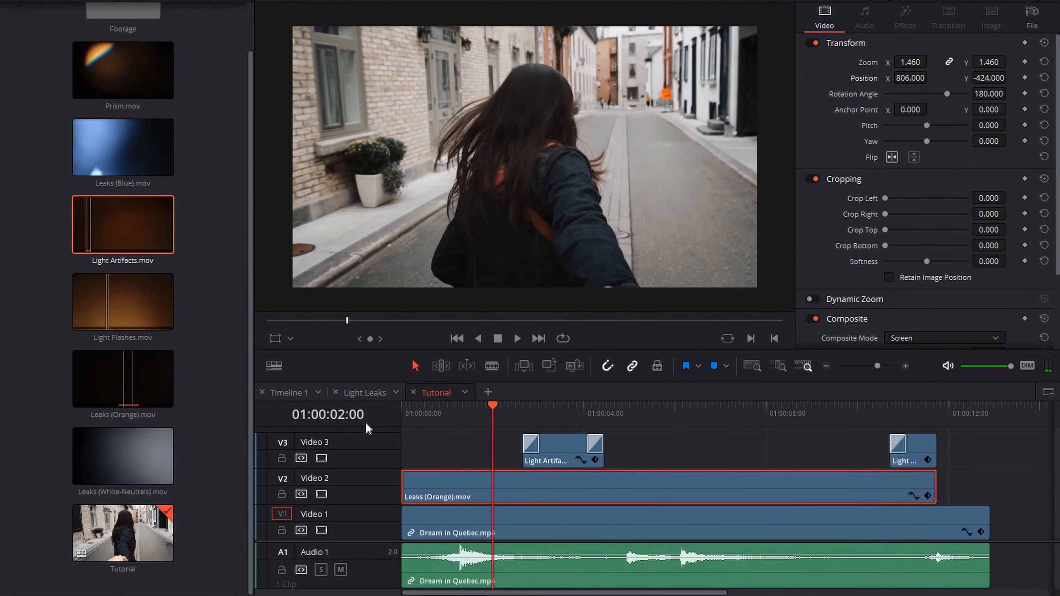
key("Home")
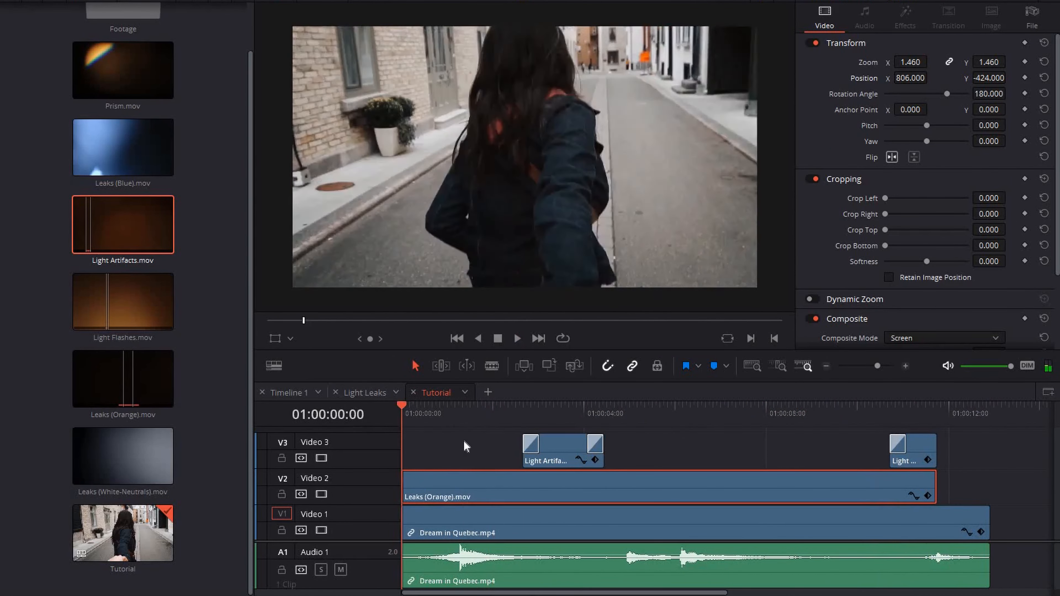